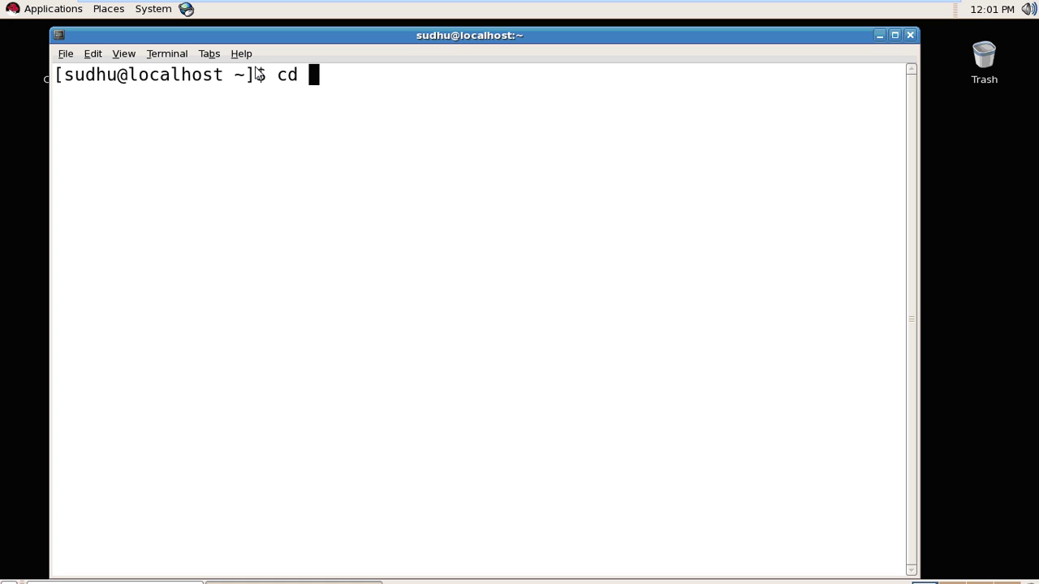
# Change the working directory to Desktop/usr/local/opt/was/im/im16/eclipse/
pyautogui.write('D')
pyautogui.press('Tab')
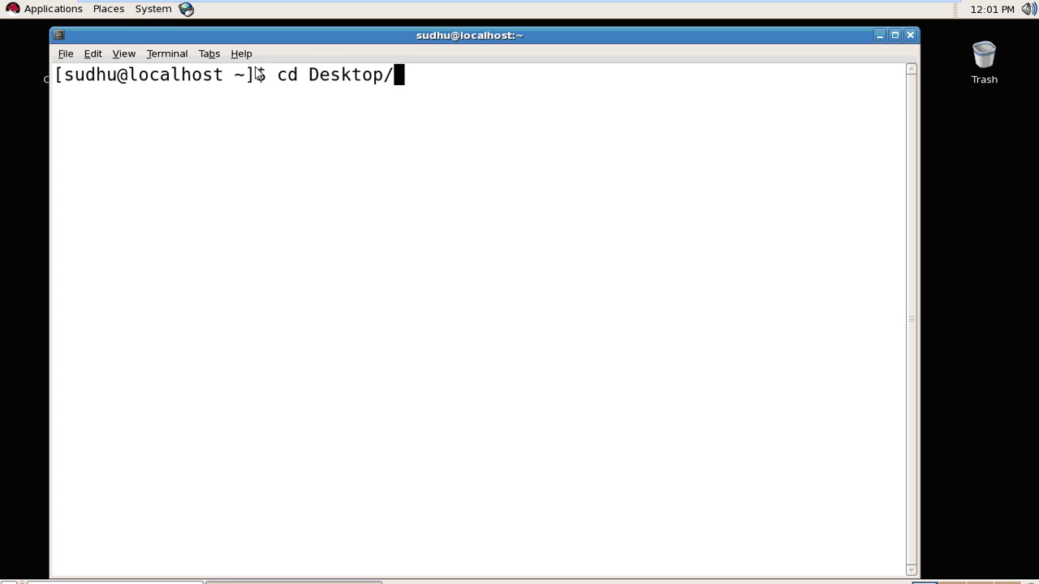
pyautogui.write('usr/local/opt/')
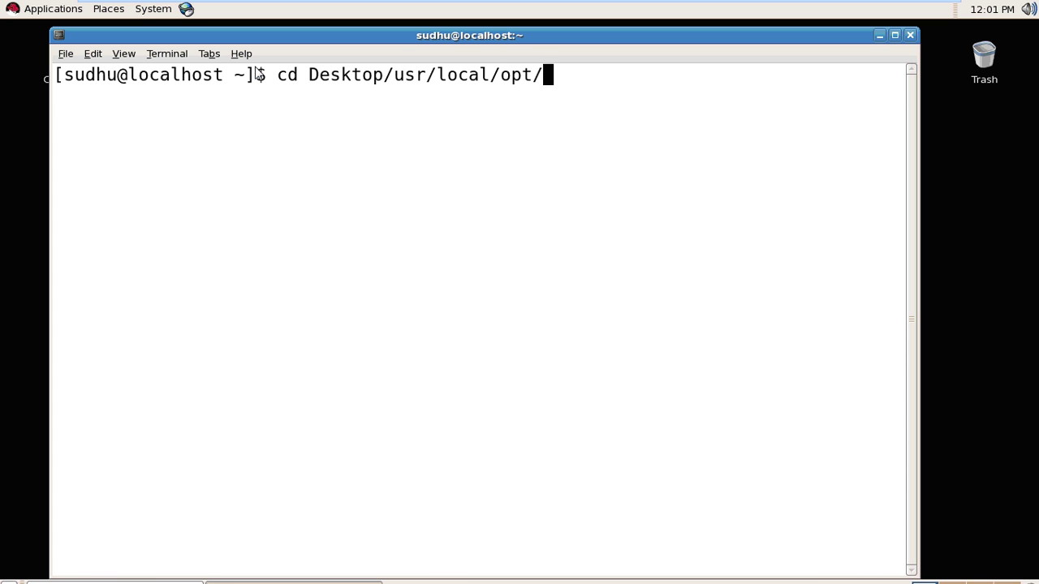
pyautogui.write('w')
pyautogui.press('Tab')
pyautogui.press('BackSpace')
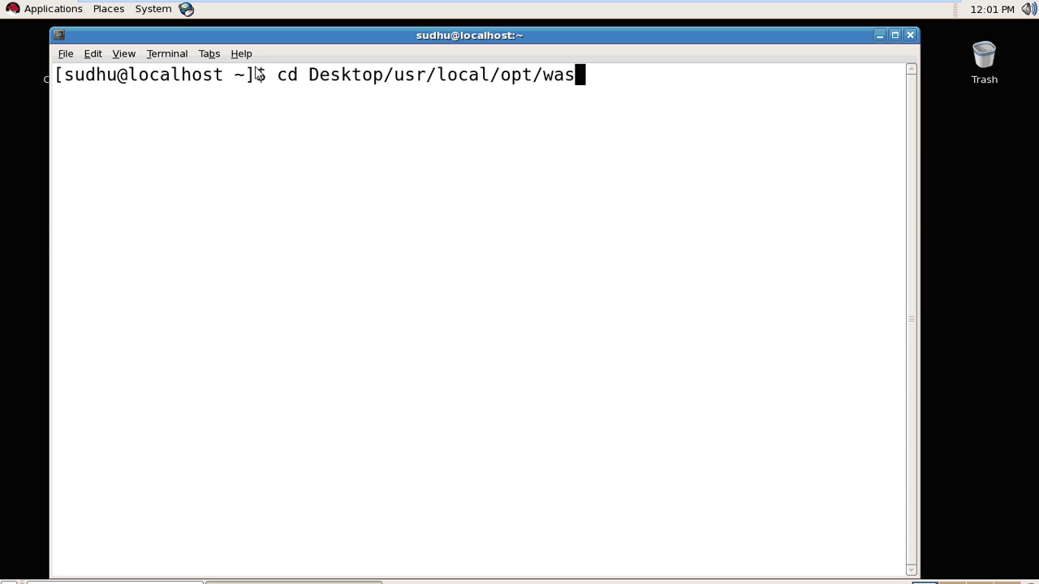
pyautogui.write('/')
pyautogui.write('im/')
pyautogui.press('Tab')
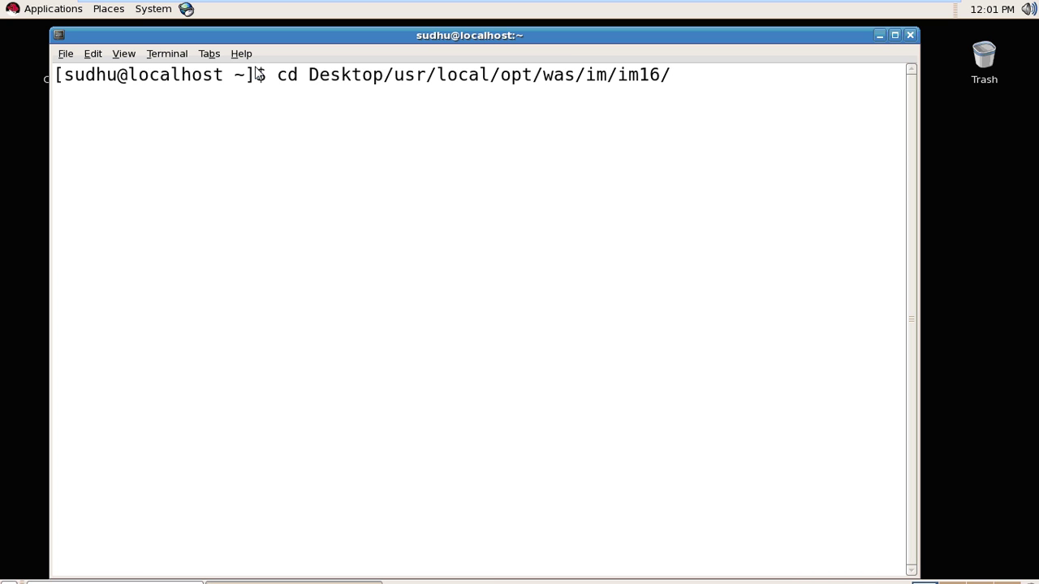
pyautogui.write('e')
pyautogui.press('Tab')
pyautogui.press('Return')
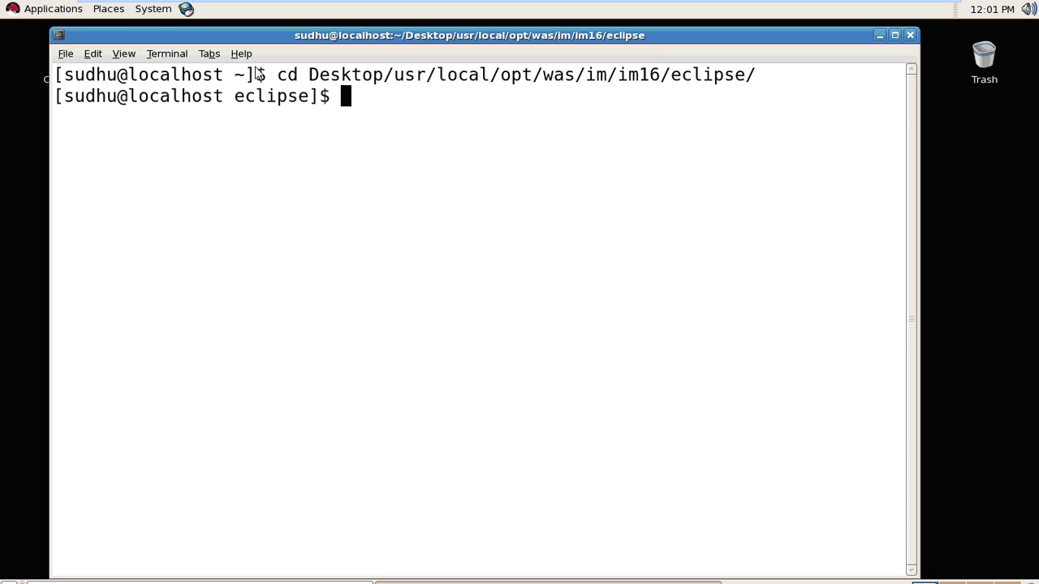
# List the eclipse folder's contents, run ./launcher to start IBM Installation Manager, and minimize the terminal window
pyautogui.write('ls')
pyautogui.press('Return')
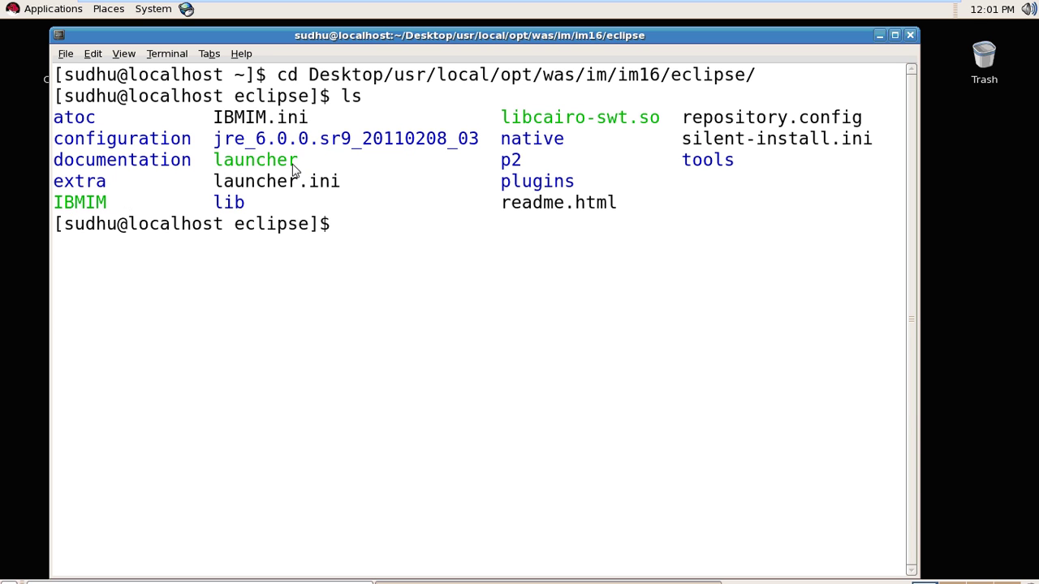
pyautogui.write('./laun')
pyautogui.press('Tab')
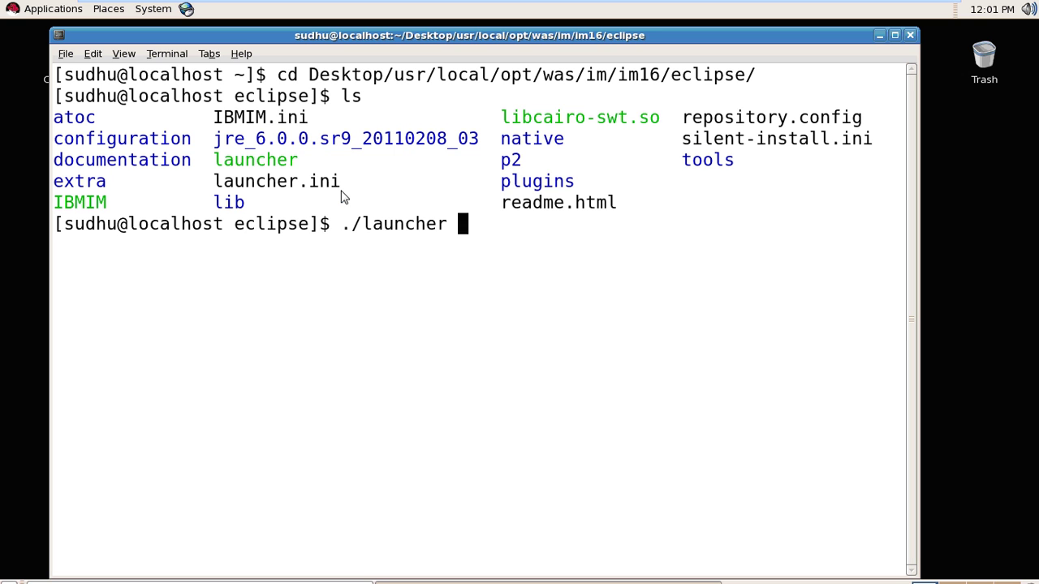
pyautogui.press('Return')
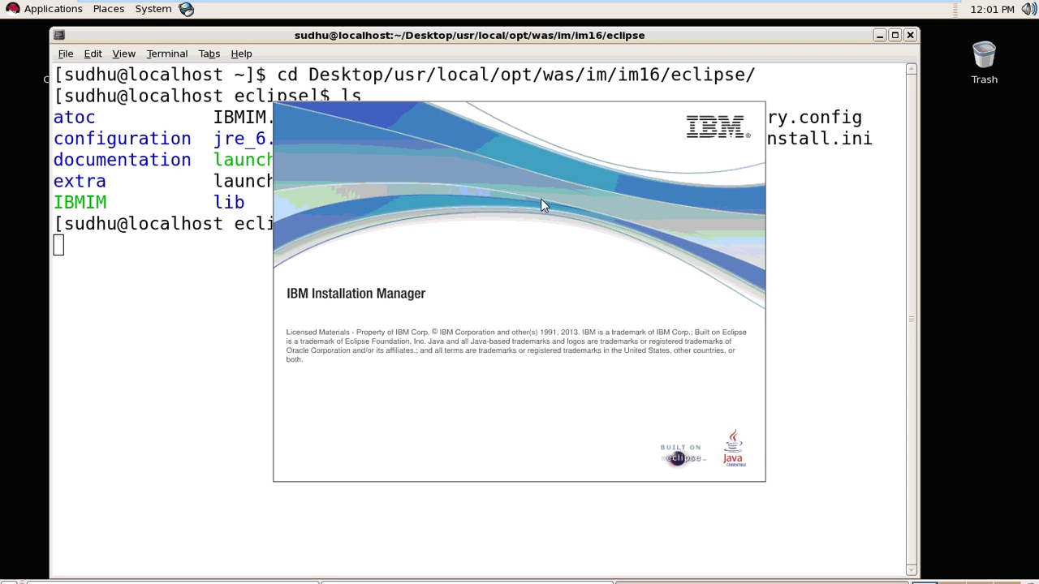
pyautogui.click(879, 37)
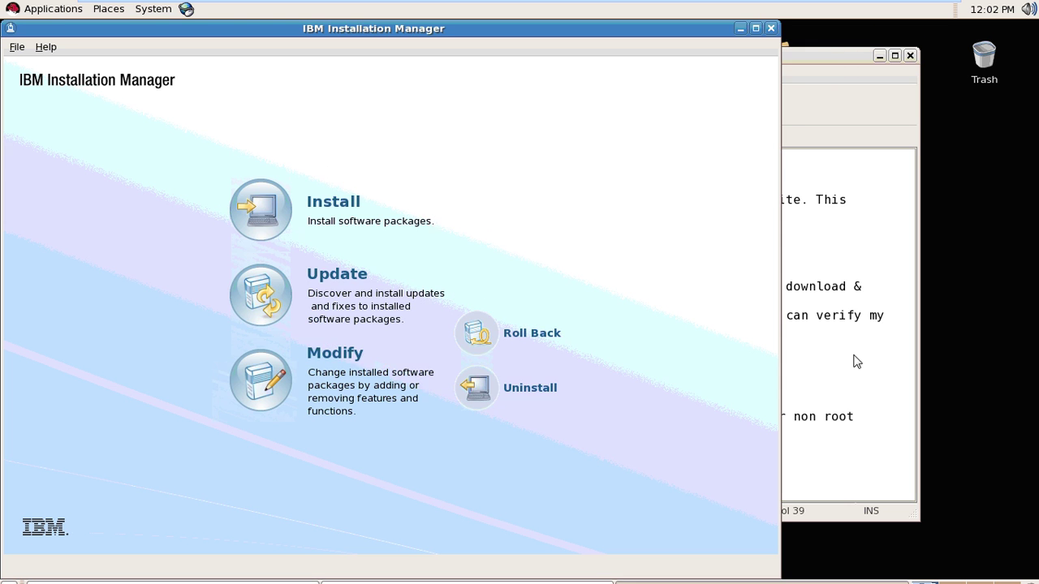
# Check the WebSphere installation notes in gedit, then return to IBM Installation Manager and move its window toward the middle of the desktop
pyautogui.click(853, 360)
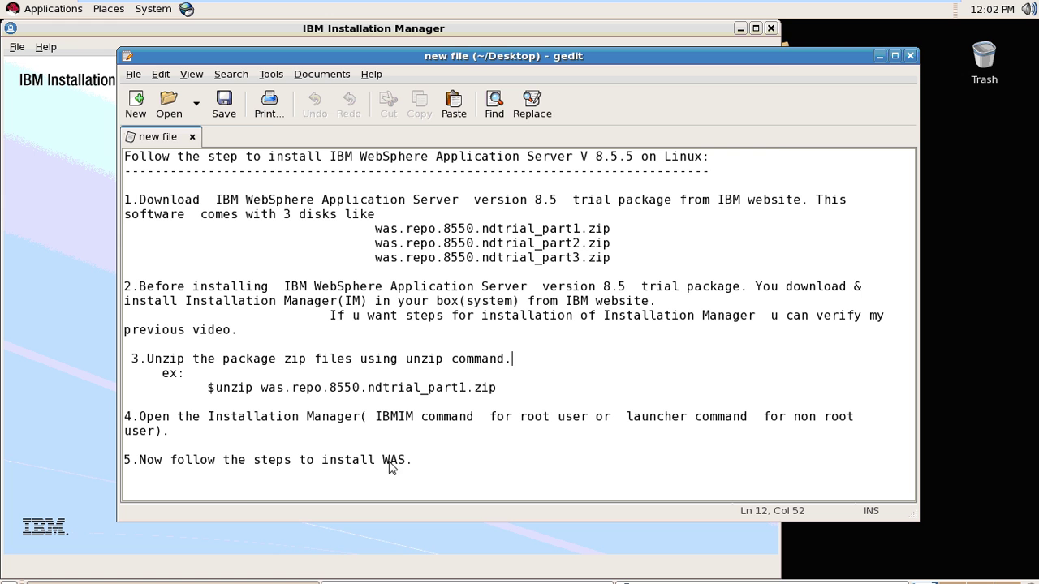
pyautogui.click(81, 390)
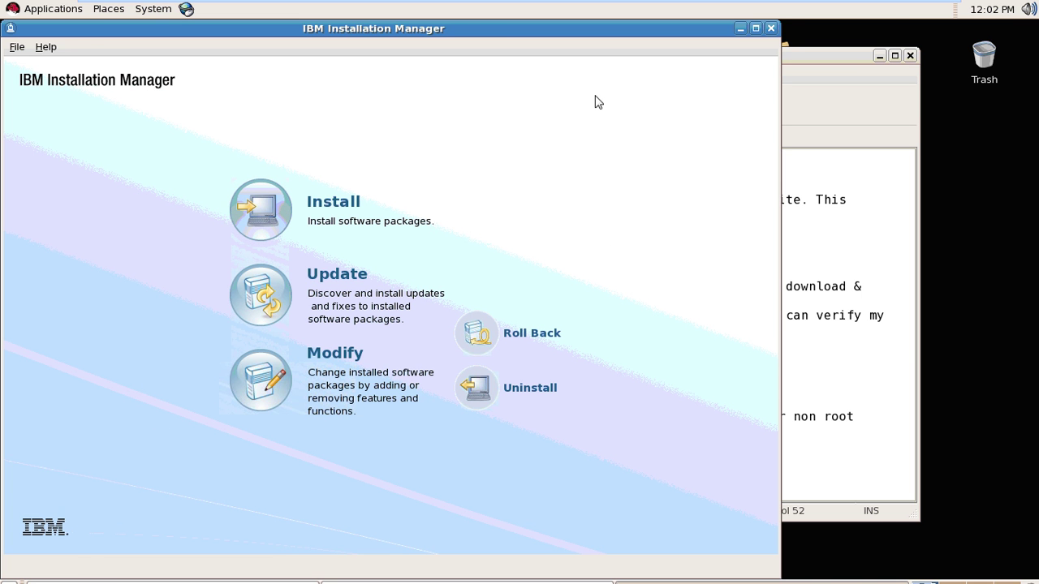
pyautogui.moveTo(722, 31); pyautogui.dragTo(839, 30)
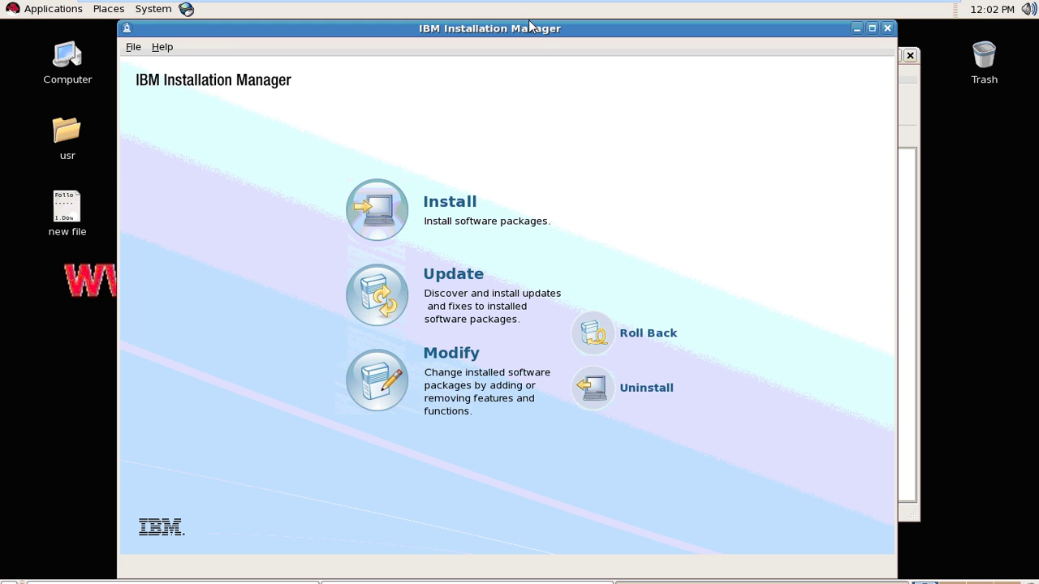
pyautogui.moveTo(529, 27); pyautogui.dragTo(558, 57)
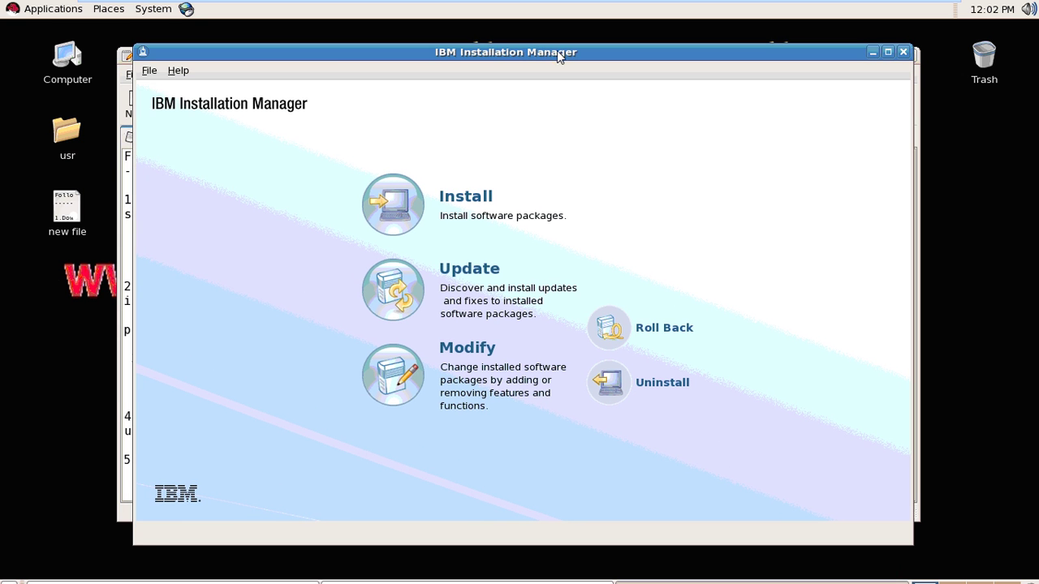
# Open the repository preferences of Installation Manager and start adding a new repository
pyautogui.click(148, 72)
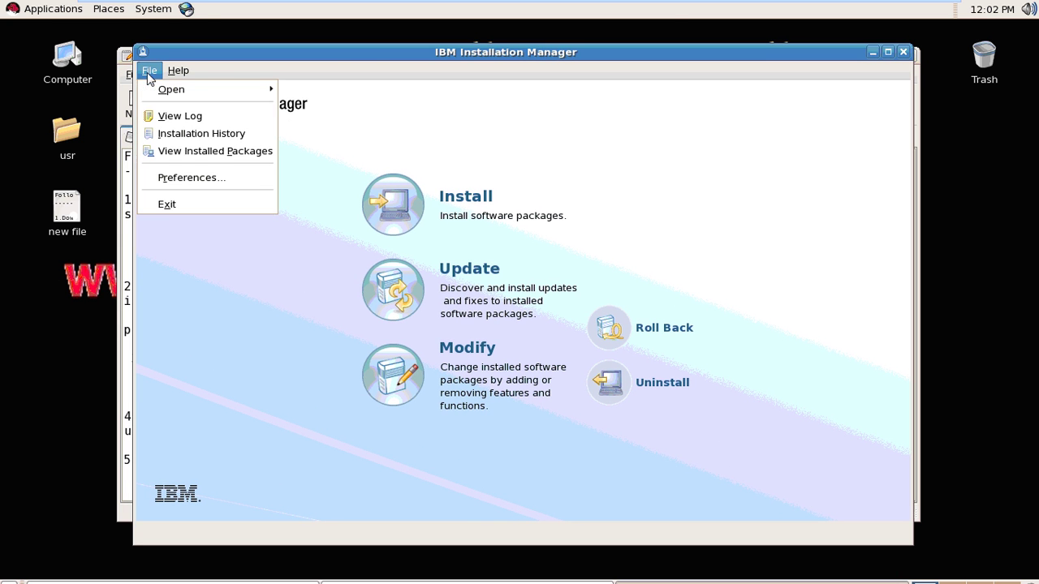
pyautogui.click(181, 175)
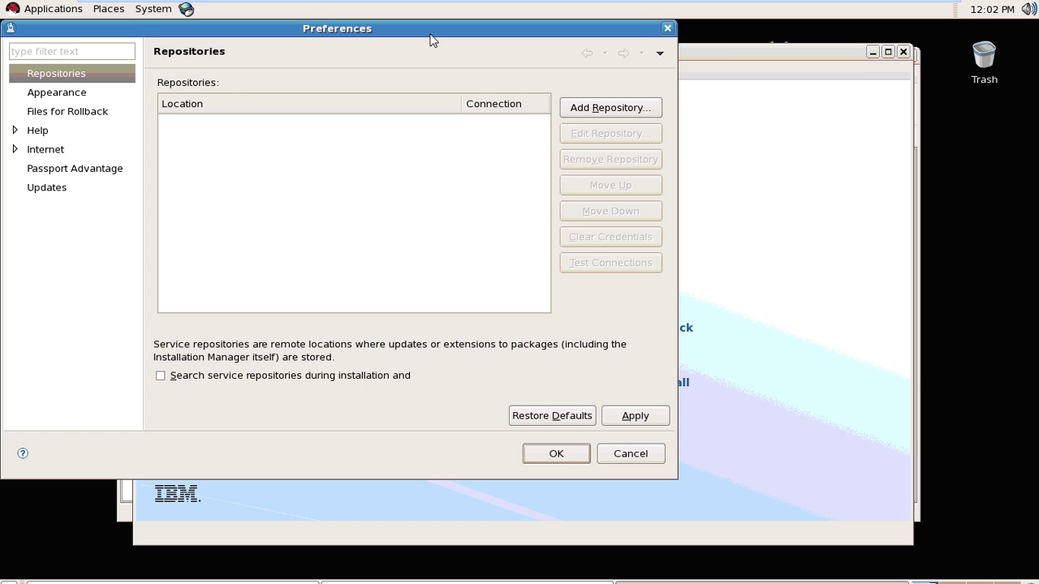
pyautogui.moveTo(429, 37); pyautogui.dragTo(625, 81)
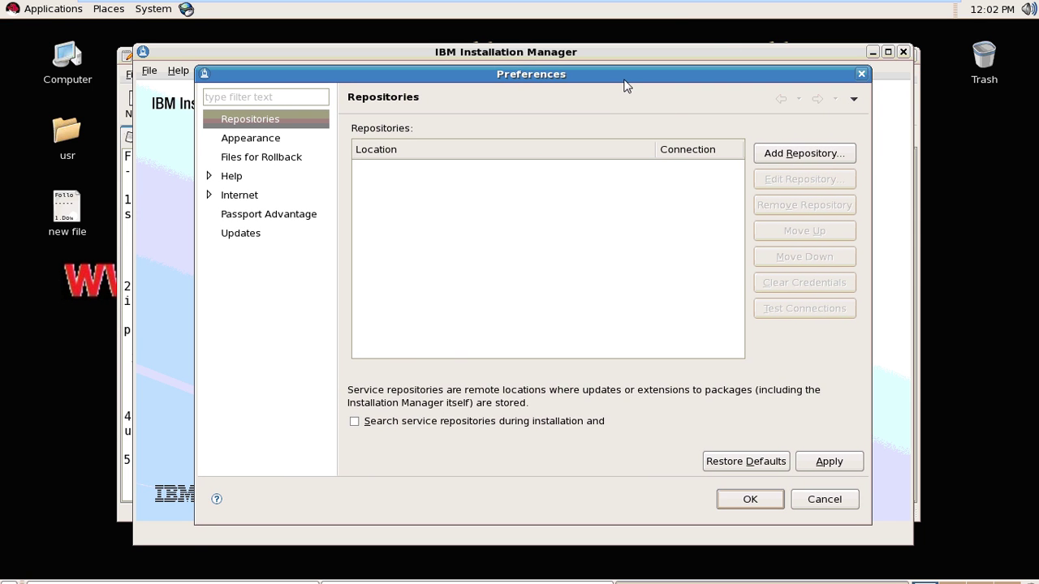
pyautogui.click(792, 158)
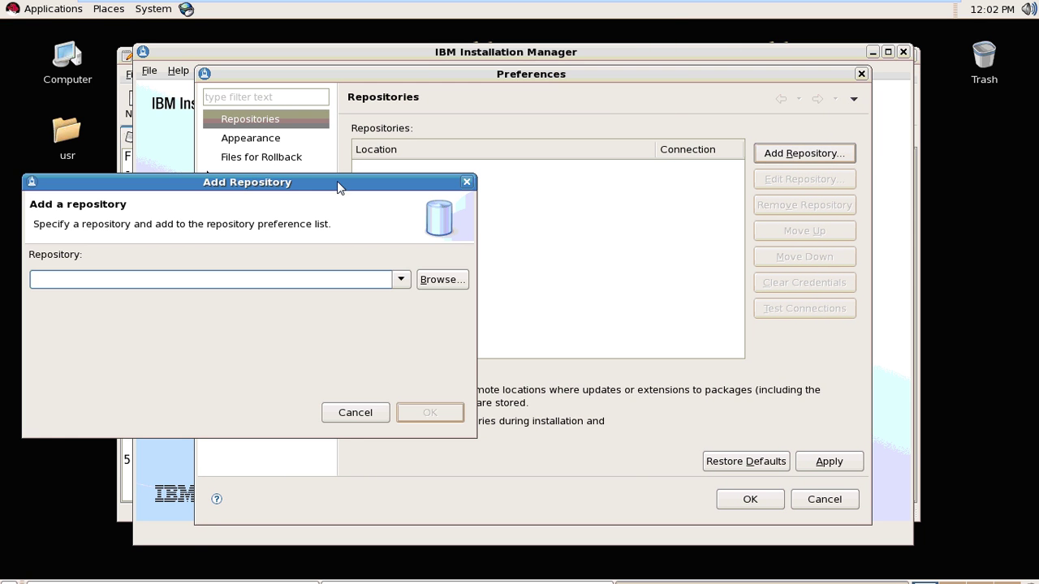
pyautogui.moveTo(337, 181); pyautogui.dragTo(615, 164)
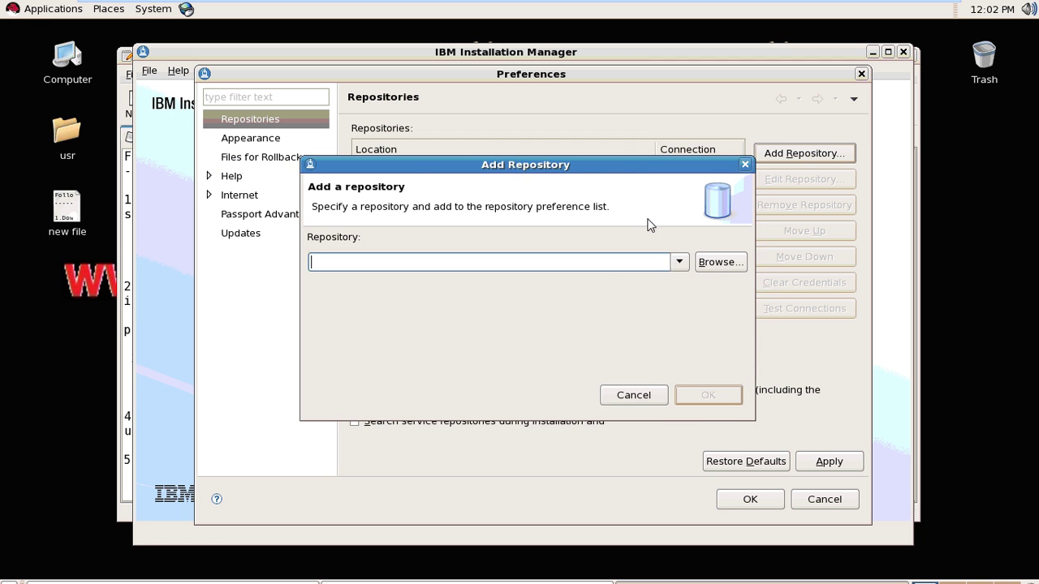
# Add repository.config from Desktop/was/was/was.repo.8550.ndtrial_part1 as the repository and save the preferences
pyautogui.click(718, 264)
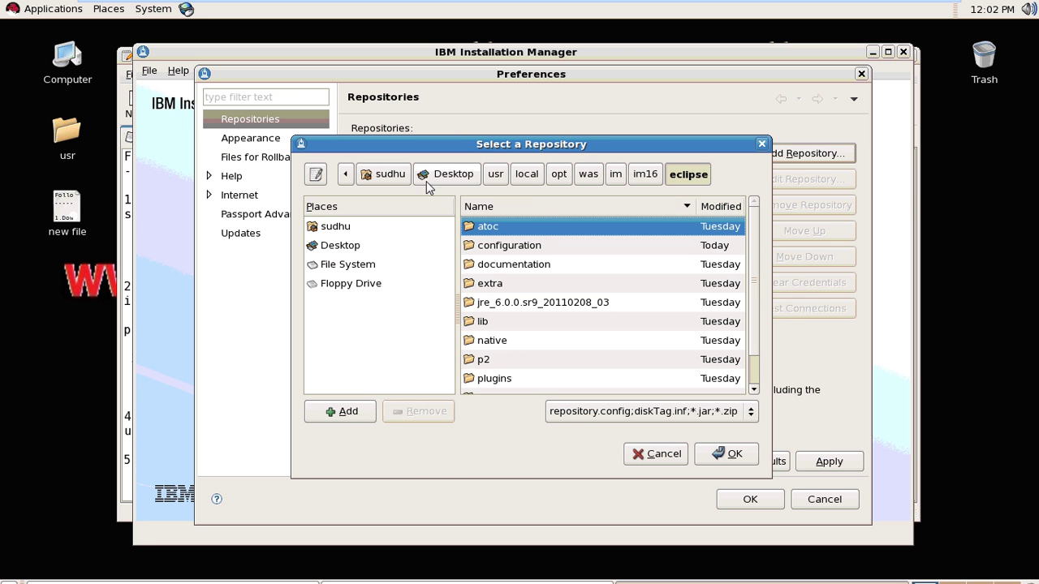
pyautogui.click(445, 174)
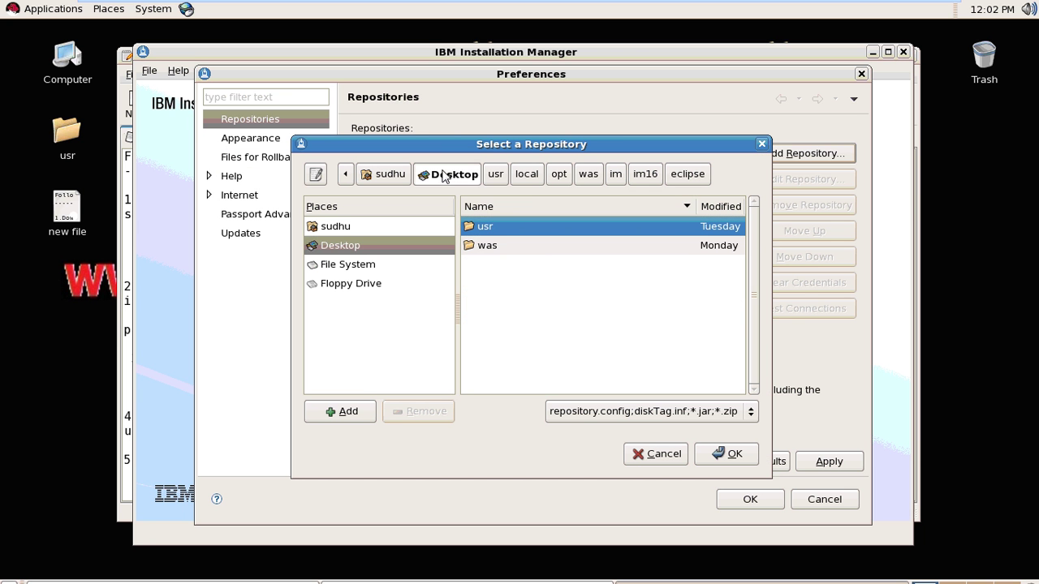
pyautogui.doubleClick(490, 246)
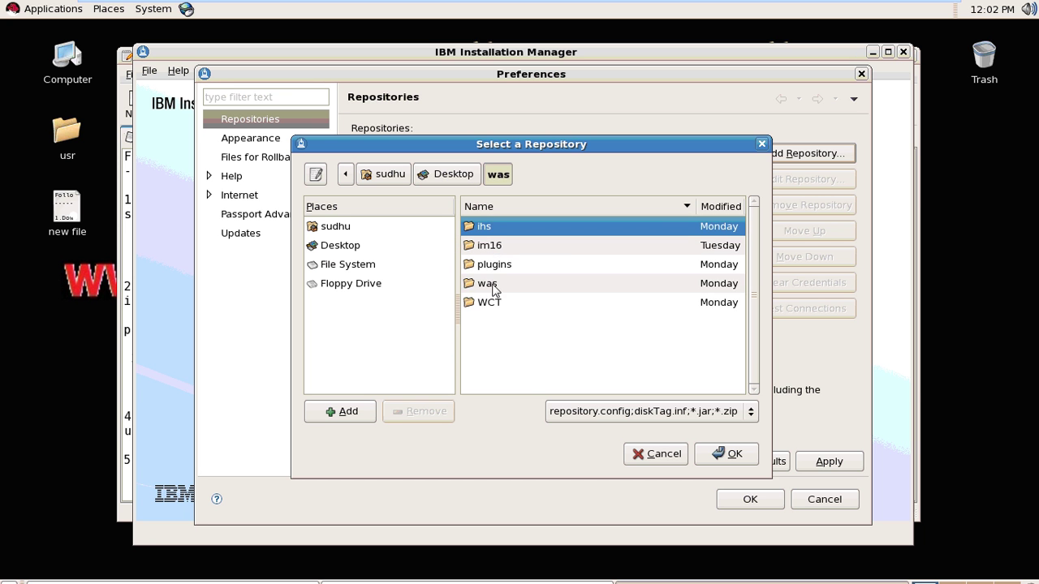
pyautogui.doubleClick(488, 284)
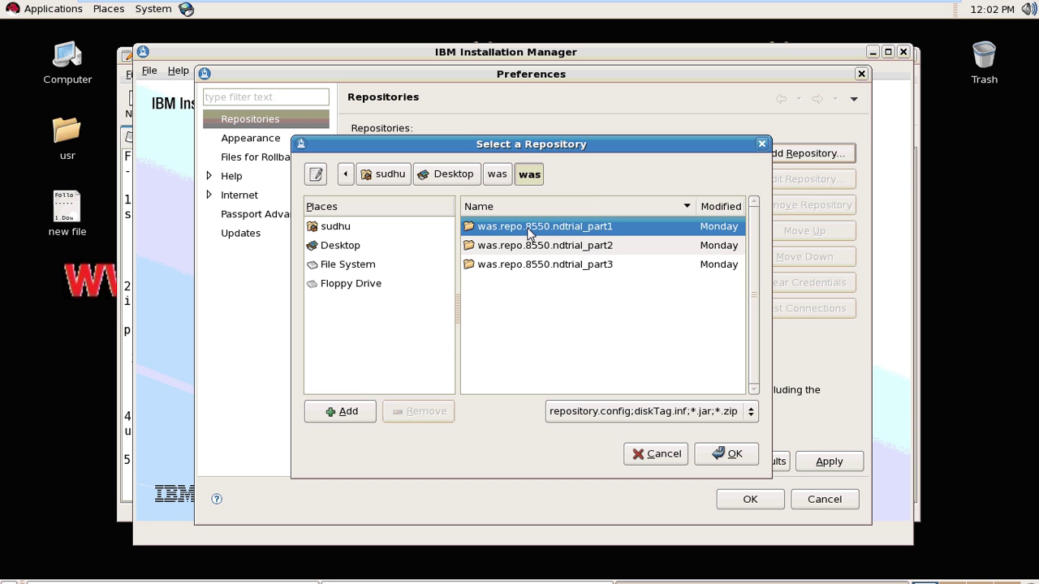
pyautogui.doubleClick(528, 229)
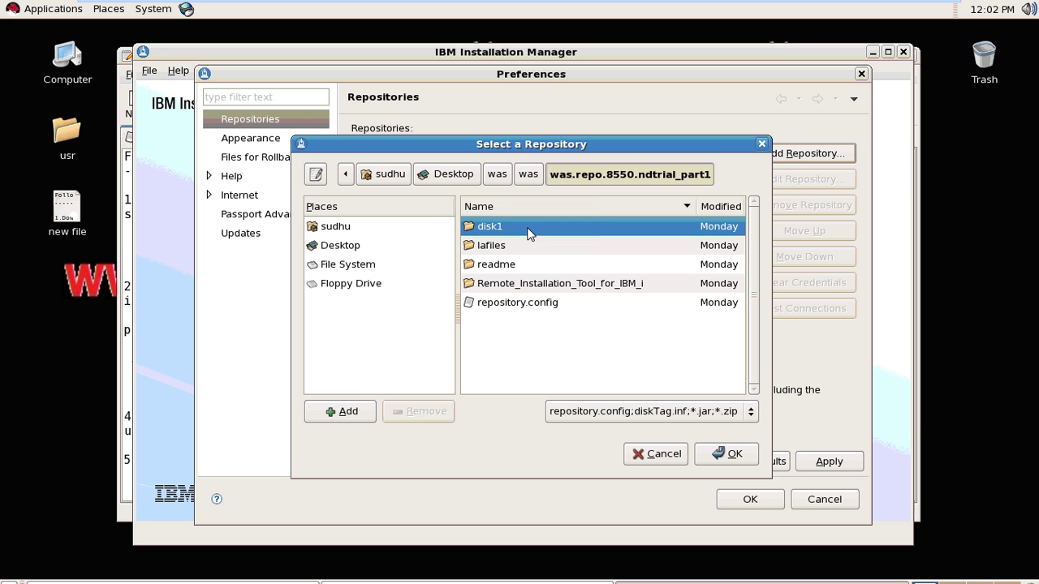
pyautogui.doubleClick(519, 304)
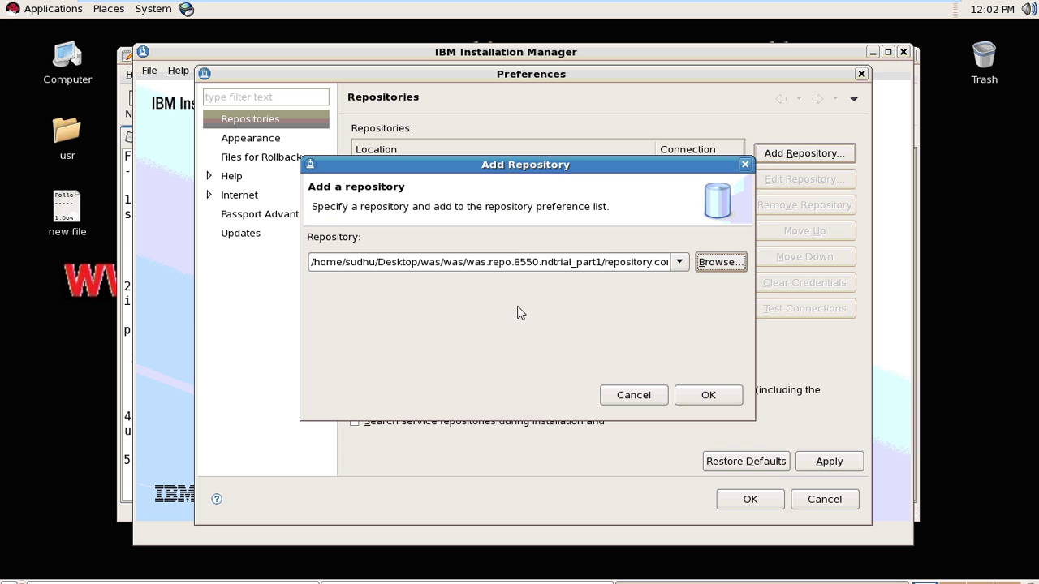
pyautogui.click(703, 397)
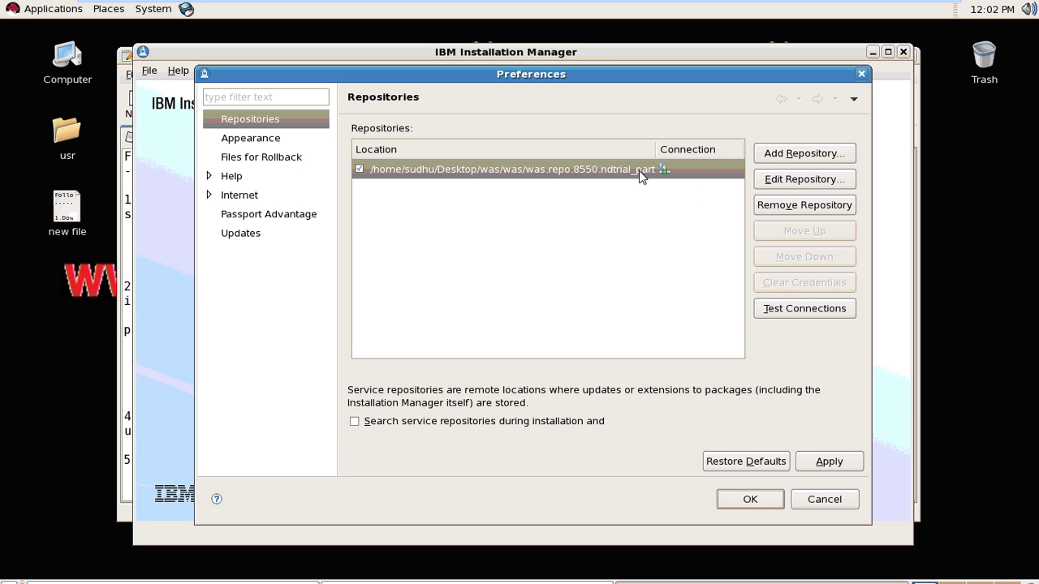
pyautogui.click(826, 463)
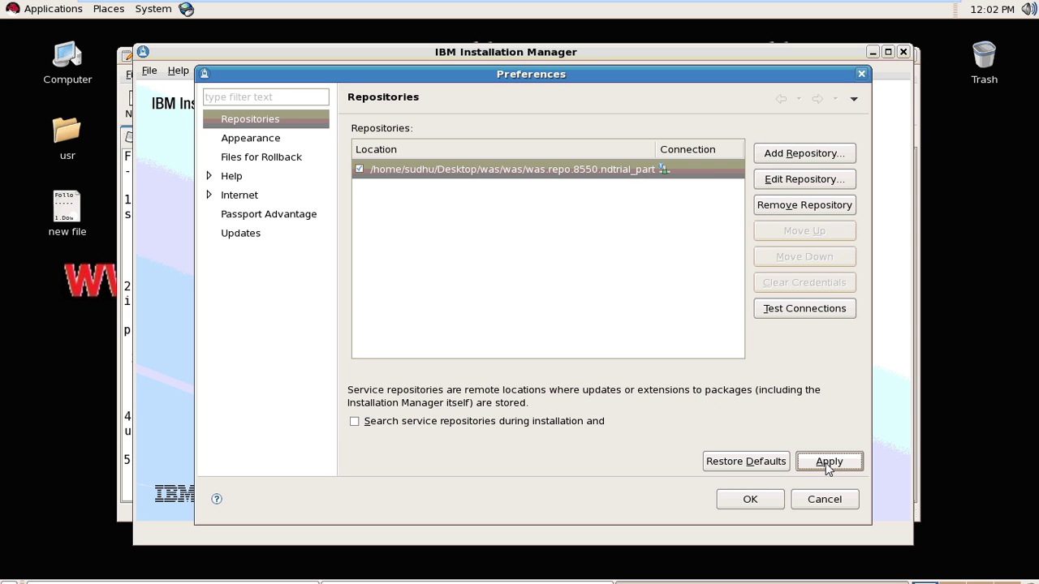
pyautogui.click(750, 499)
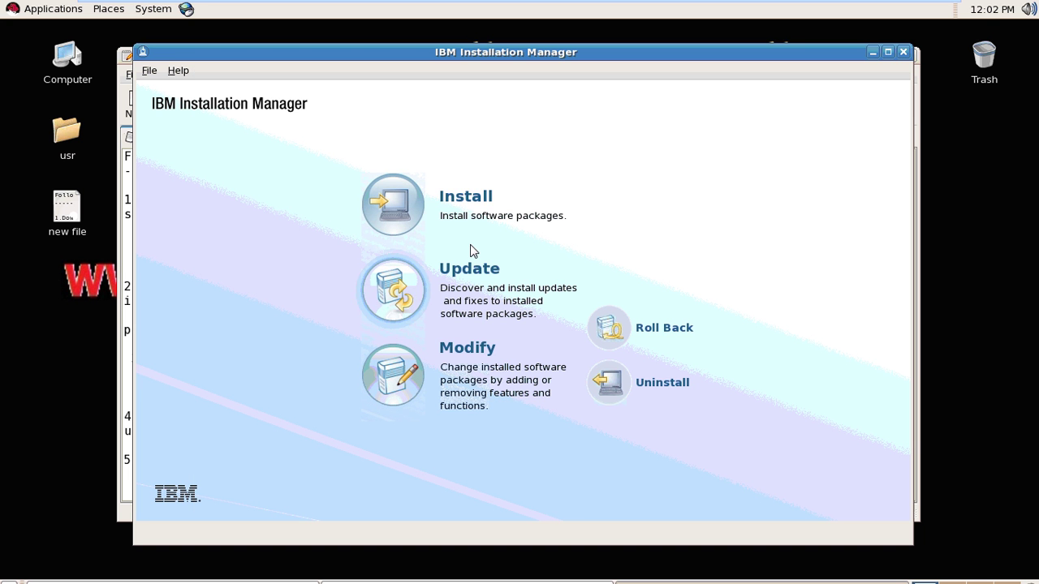
# Choose IBM WebSphere Application Server Network Deployment Trial version 8.5.5.0 for installation and accept its license agreement
pyautogui.click(408, 213)
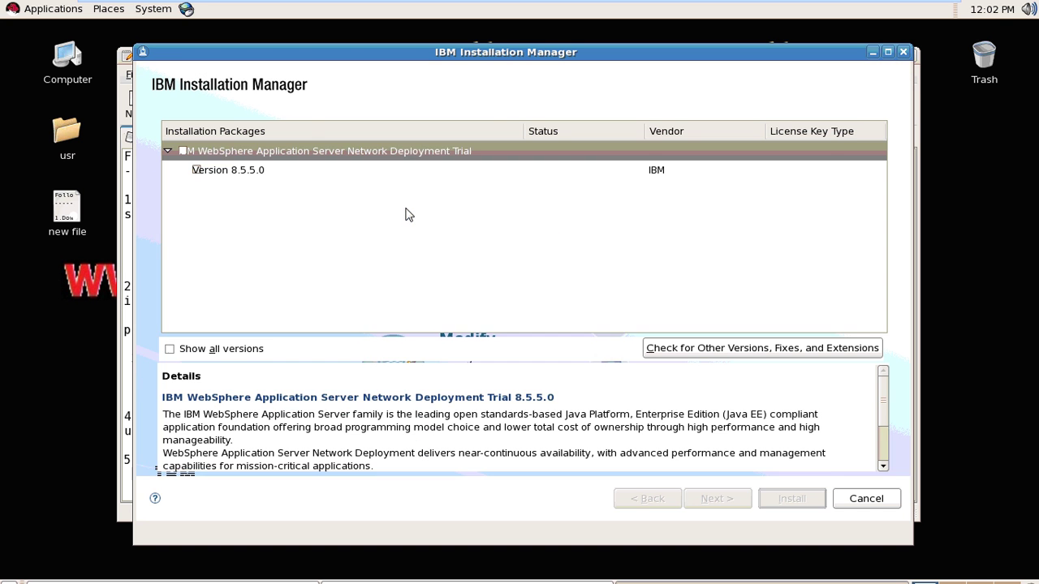
pyautogui.click(183, 152)
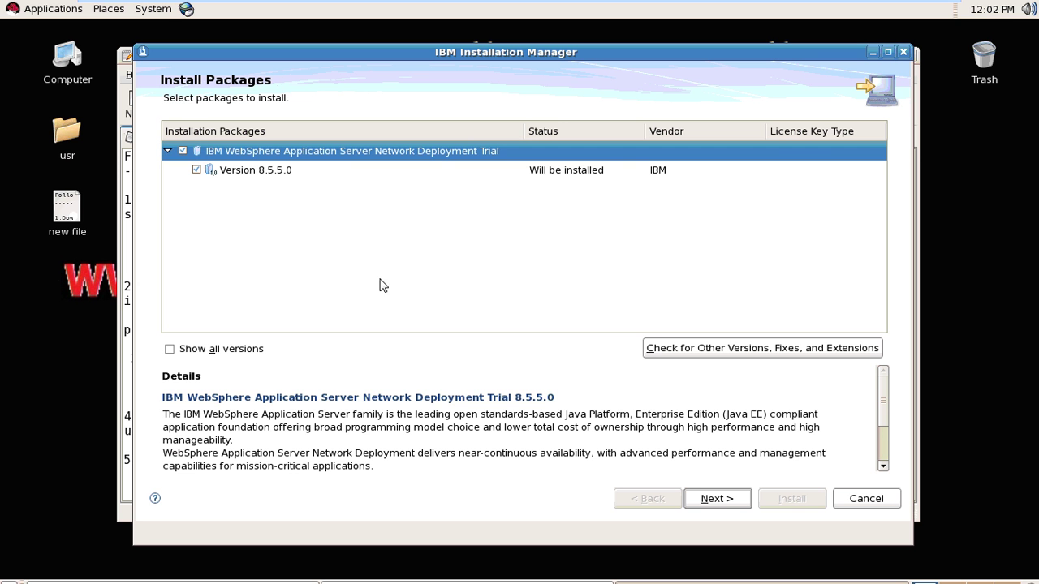
pyautogui.click(715, 498)
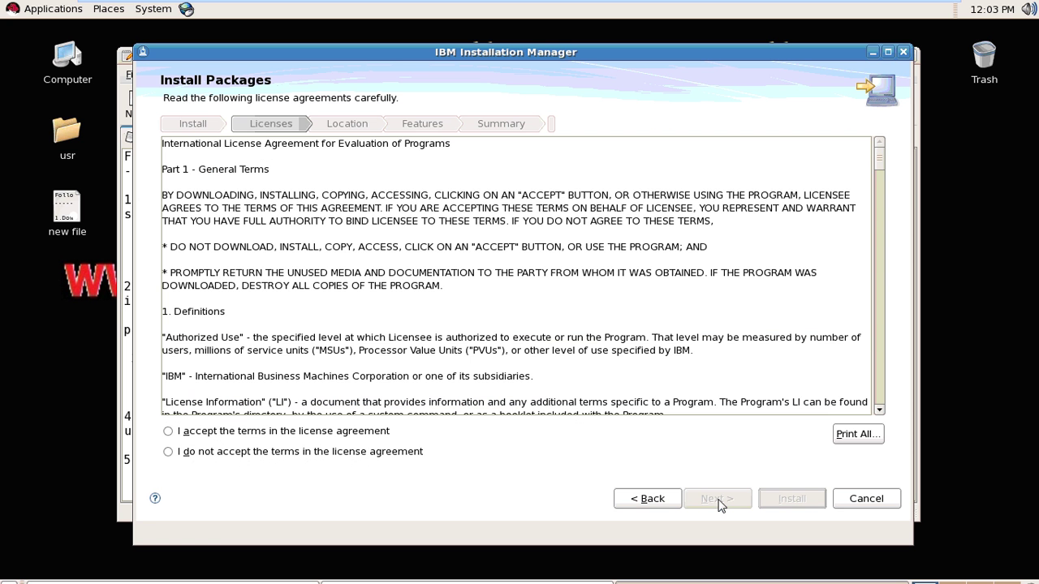
pyautogui.click(168, 431)
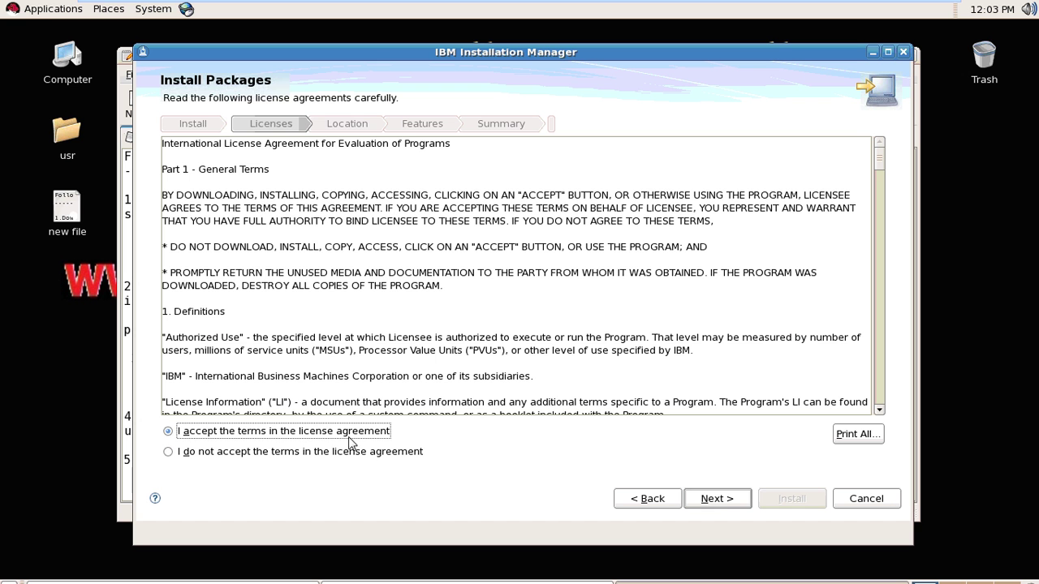
pyautogui.click(718, 500)
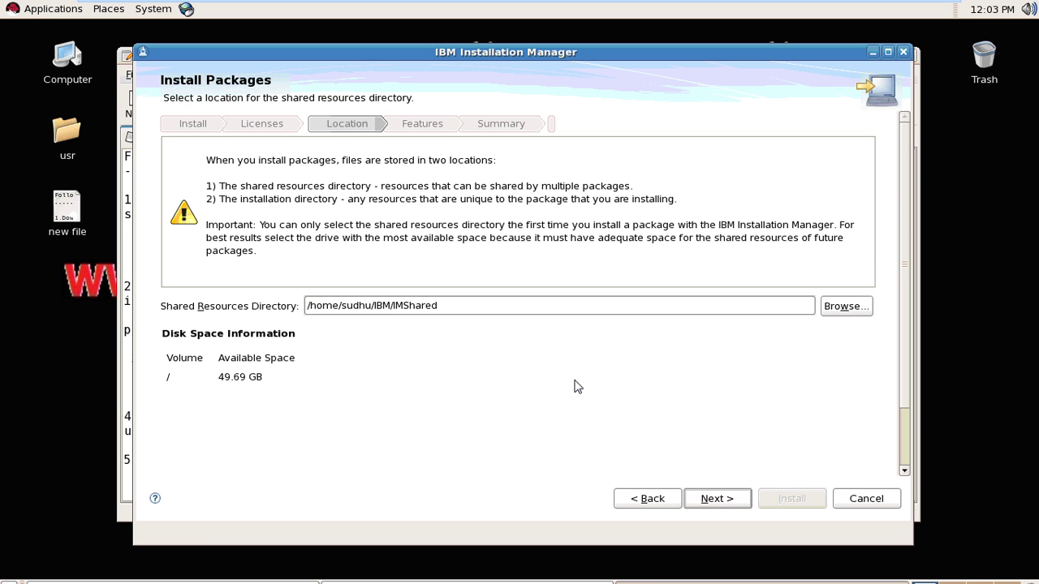
# Set the shared resources directory to Desktop/usr/local/opt/was/im/im16/IBM/IMShared in the home folder and continue to the package group settings
pyautogui.click(842, 309)
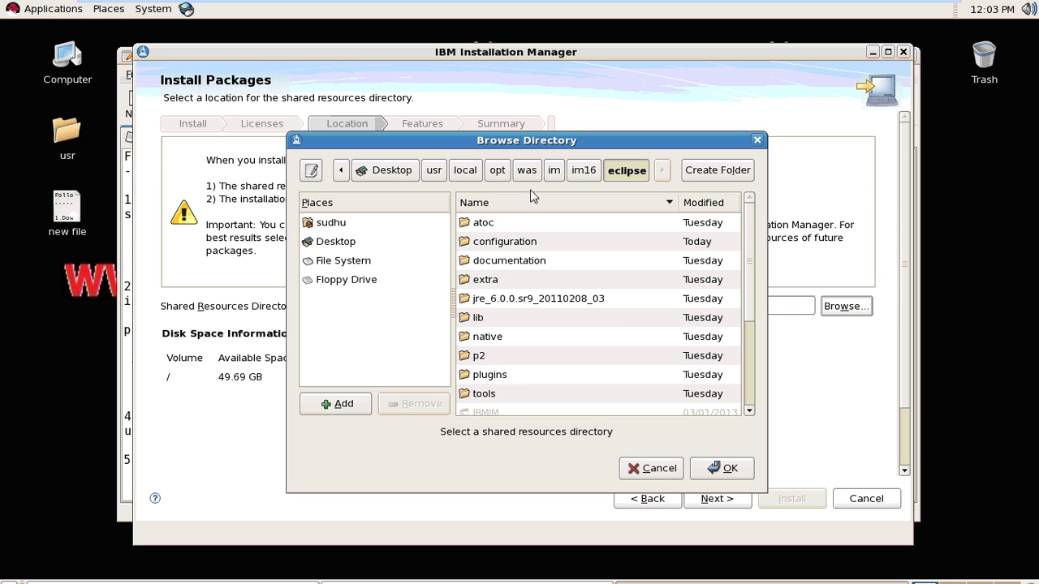
pyautogui.click(583, 170)
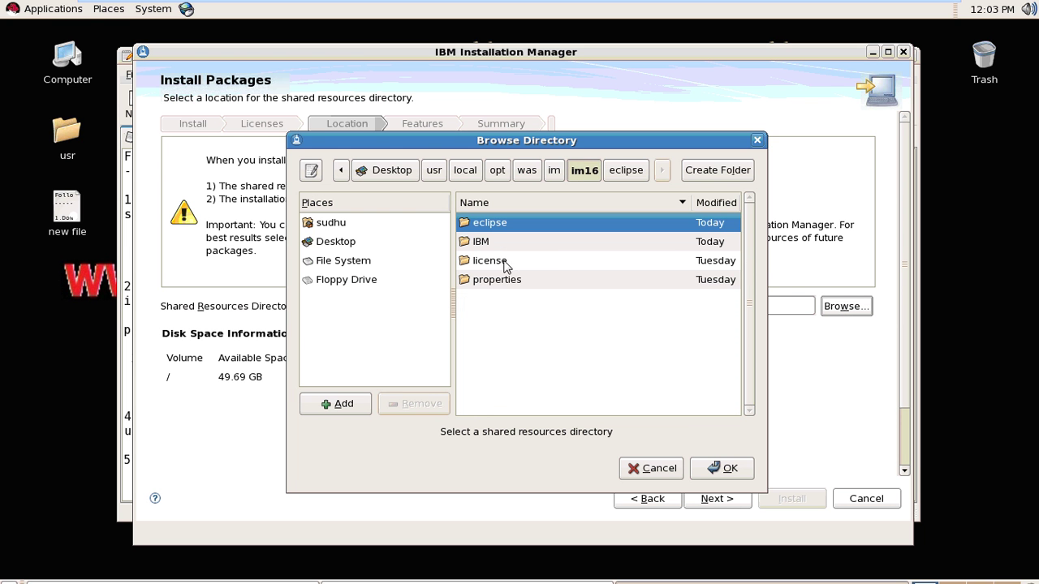
pyautogui.doubleClick(480, 244)
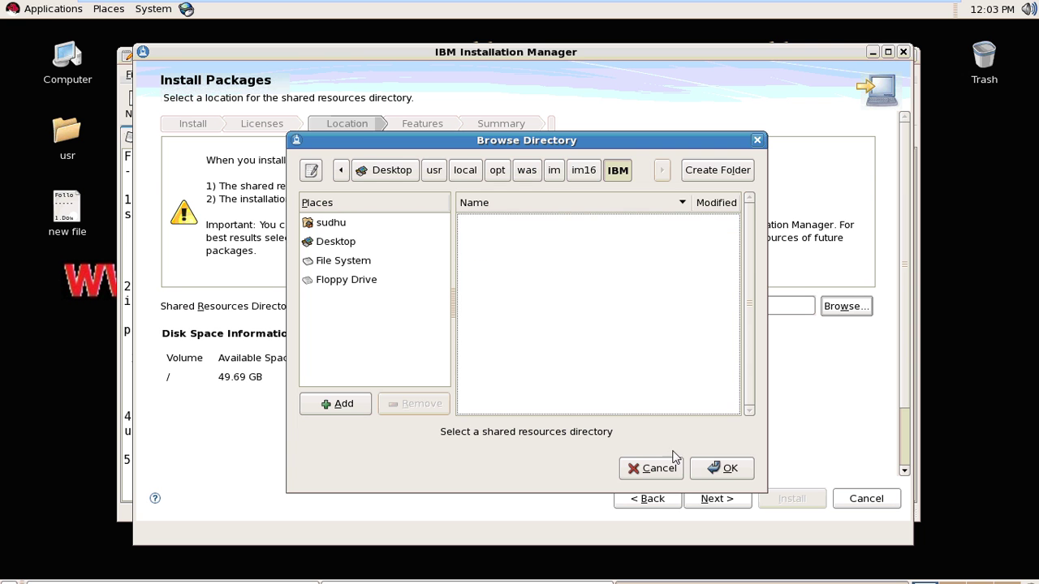
pyautogui.click(721, 470)
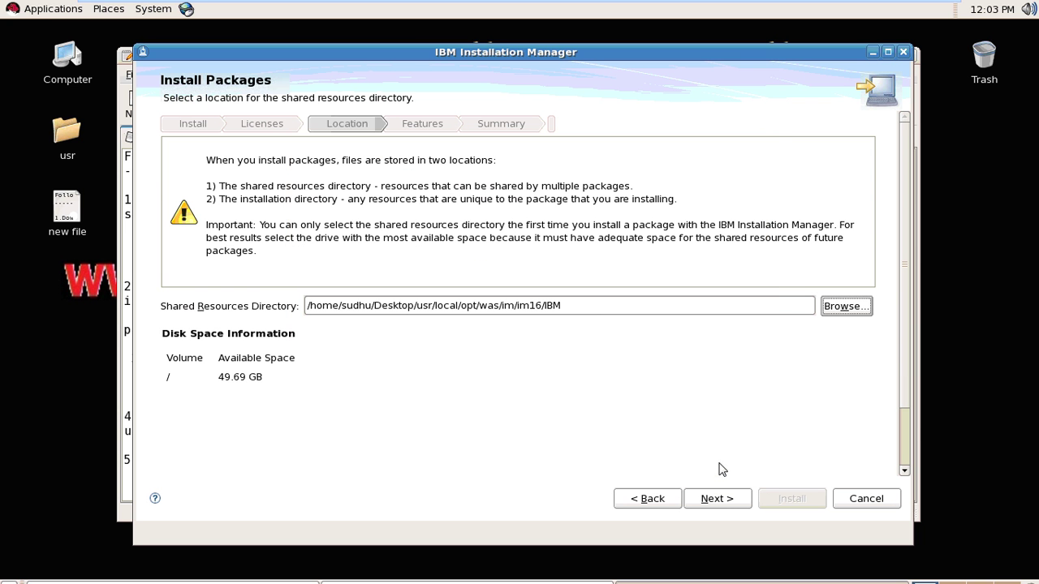
pyautogui.click(588, 312)
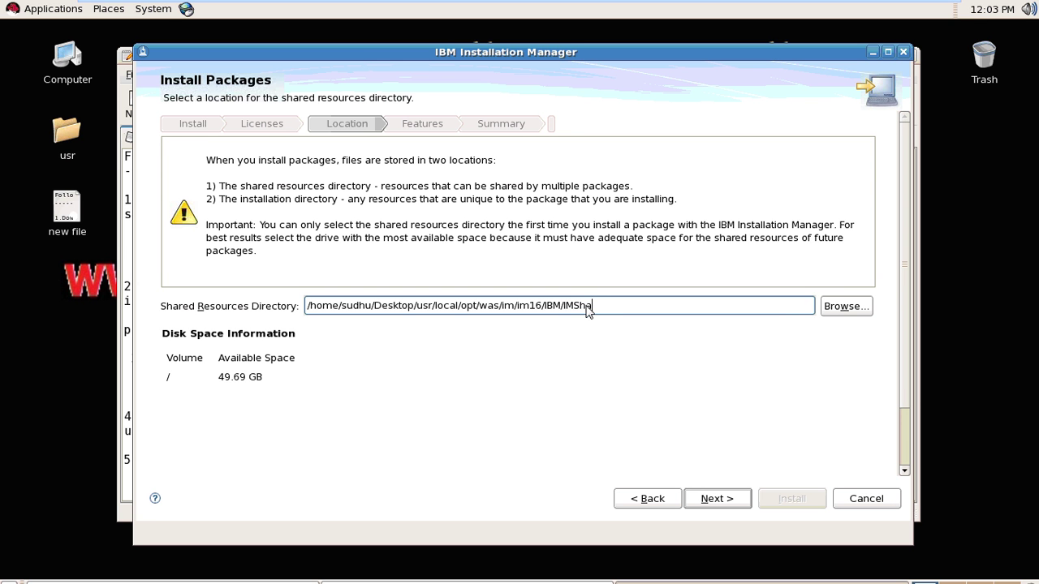
pyautogui.write('/IMShared')
pyautogui.click(717, 500)
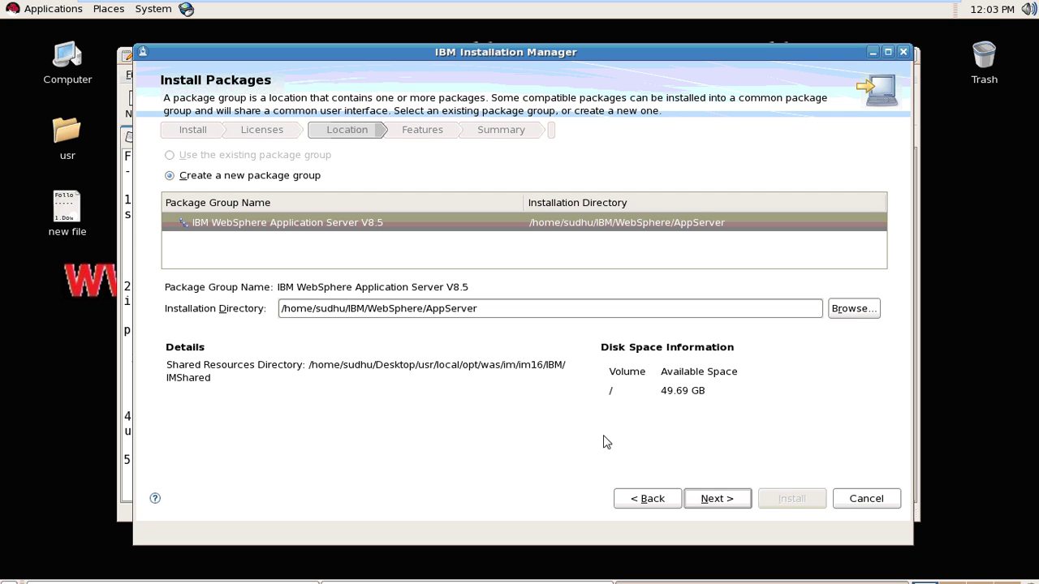
# Set the package group's installation directory to Desktop/usr/local/opt/was/was855 in the home folder and continue to the translations
pyautogui.click(856, 310)
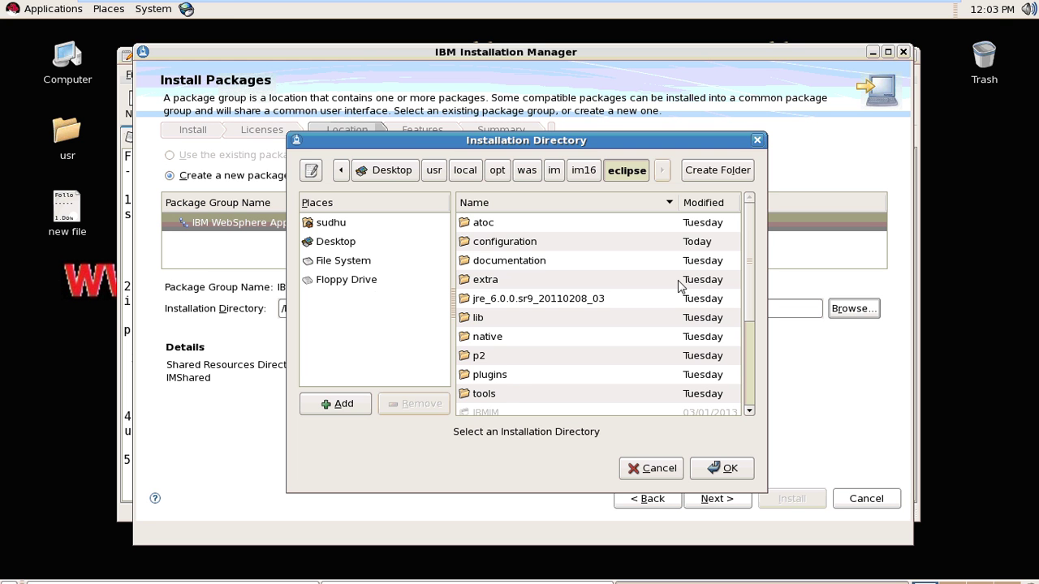
pyautogui.click(528, 170)
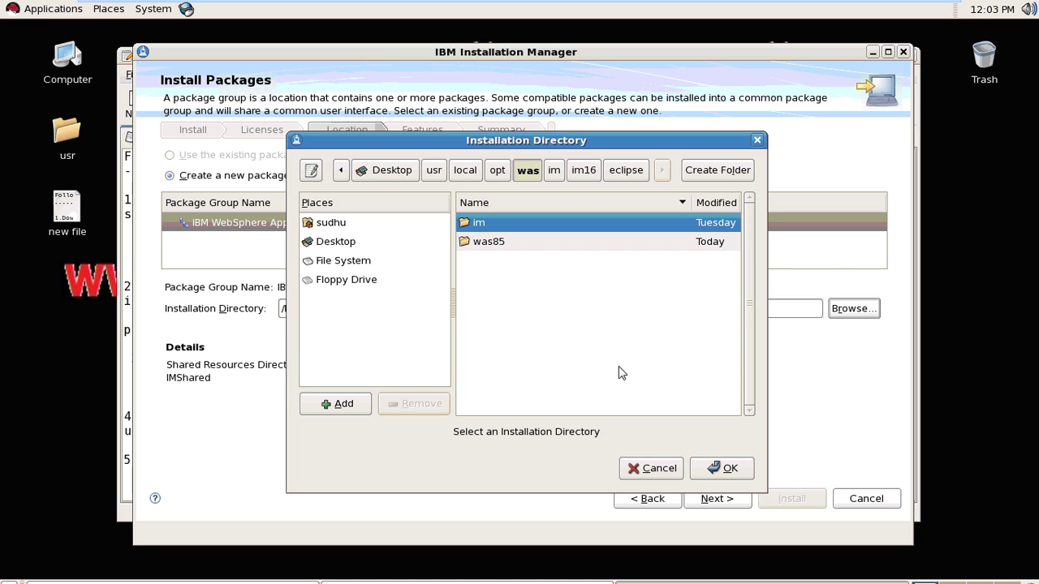
pyautogui.click(720, 467)
pyautogui.click(503, 309)
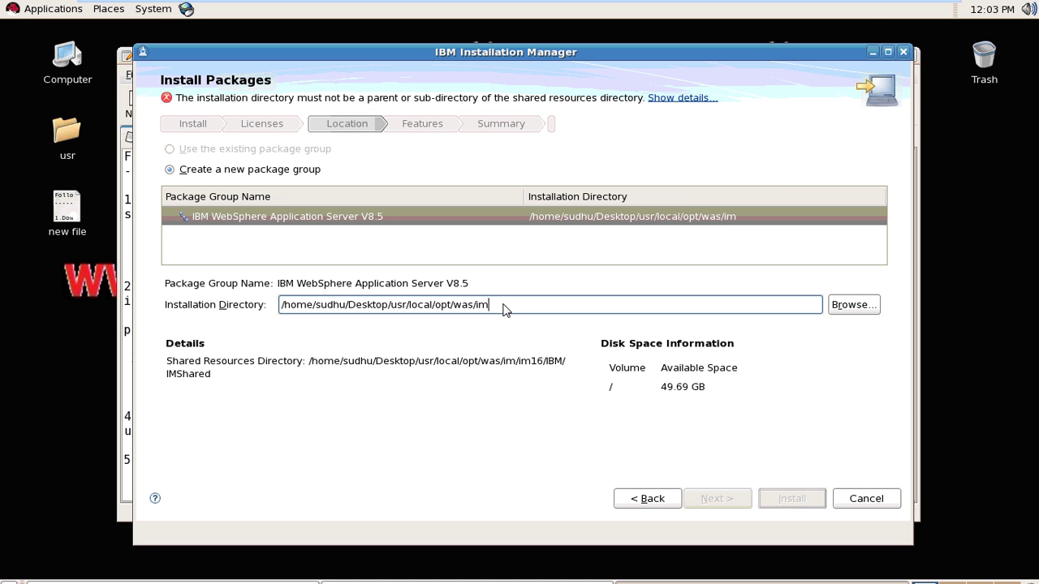
pyautogui.press('BackSpace')
pyautogui.press('BackSpace')
pyautogui.write('was8')
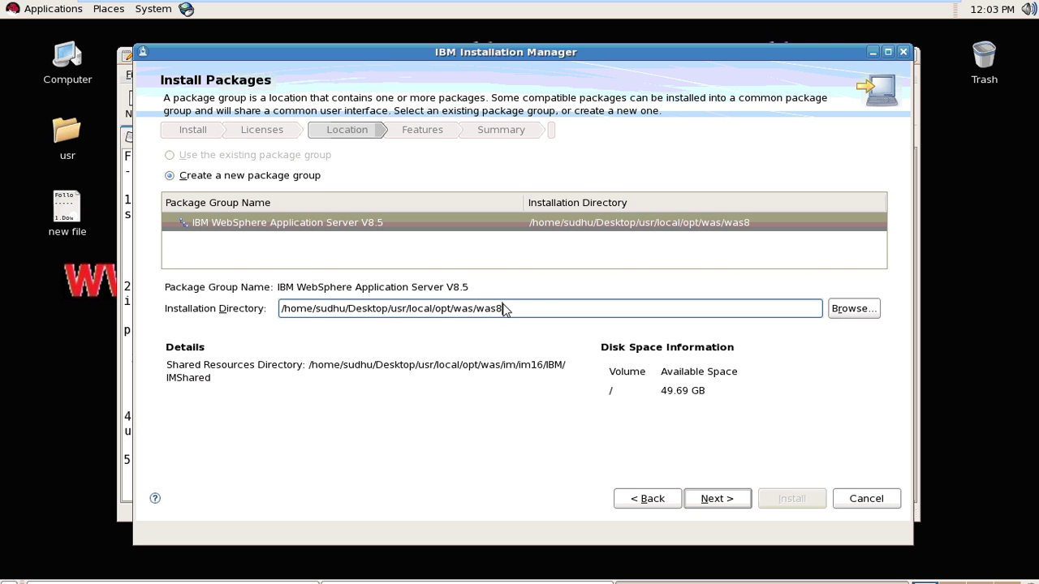
pyautogui.write('55')
pyautogui.click(714, 498)
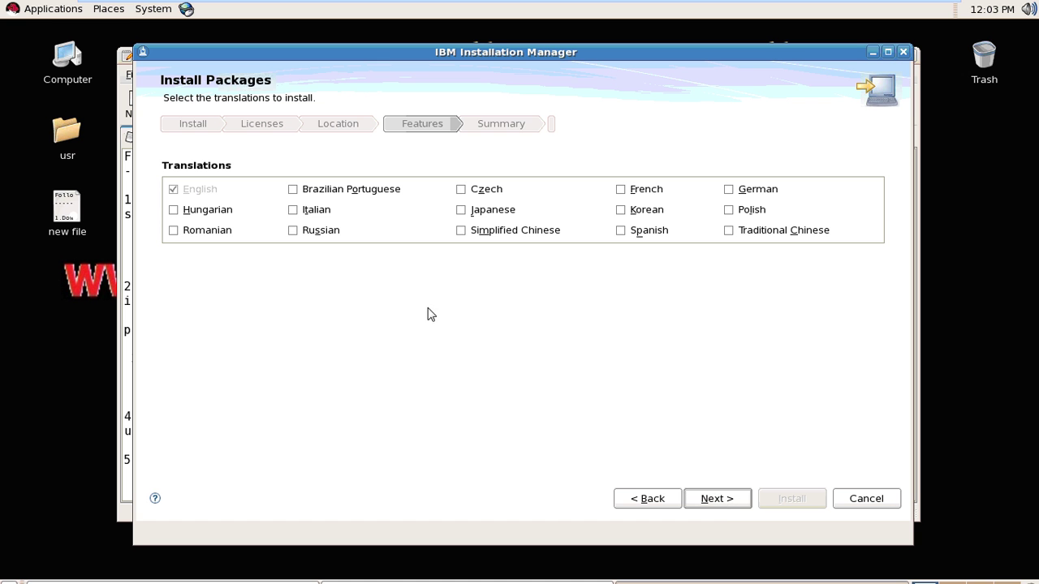
# Accept the default English translation and default features, and supply disk 2 from Desktop/was/was/was.repo.8550.ndtrial_part2/disk2
pyautogui.click(720, 499)
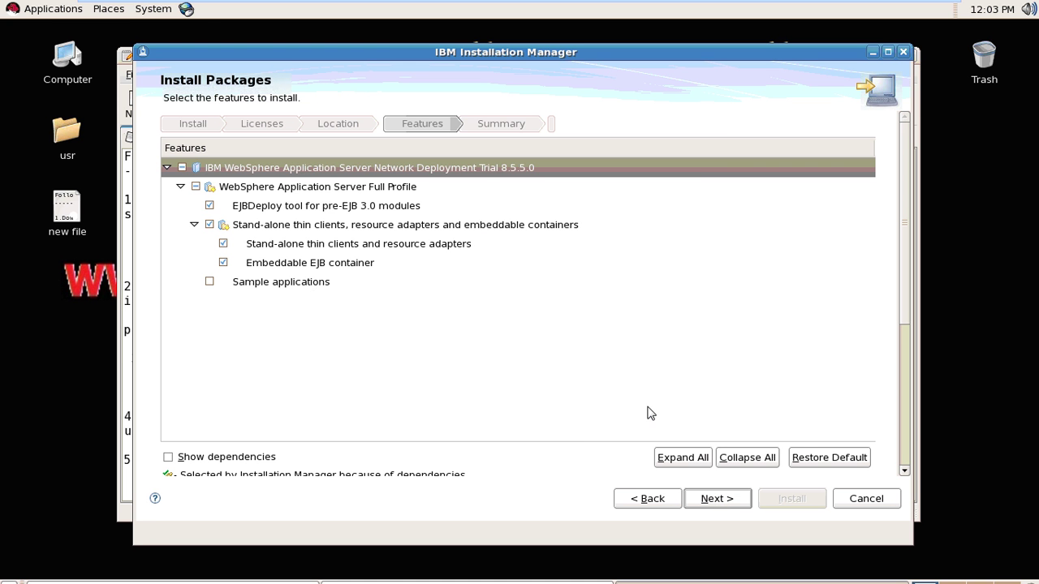
pyautogui.click(718, 499)
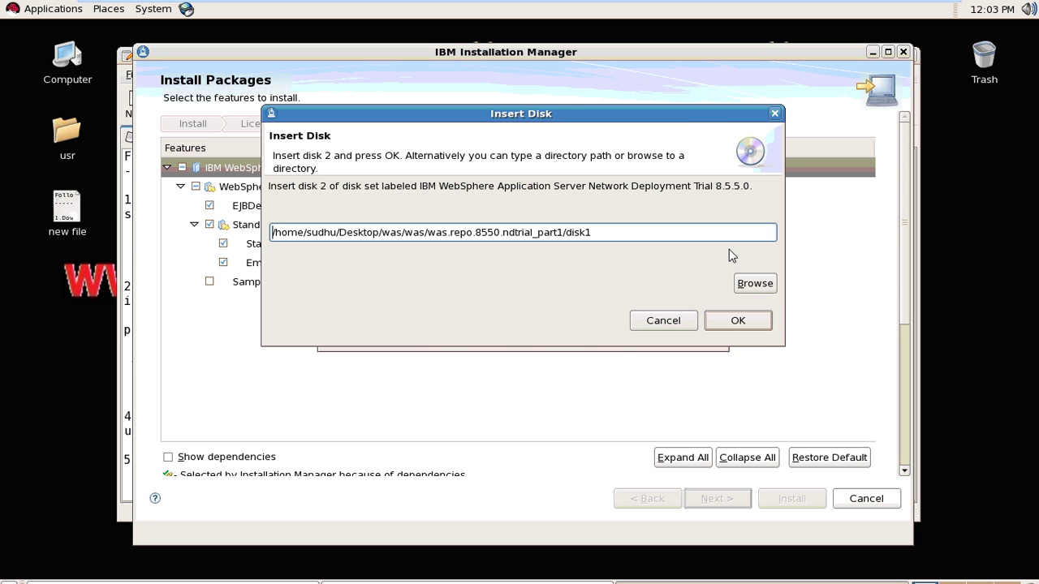
pyautogui.click(762, 284)
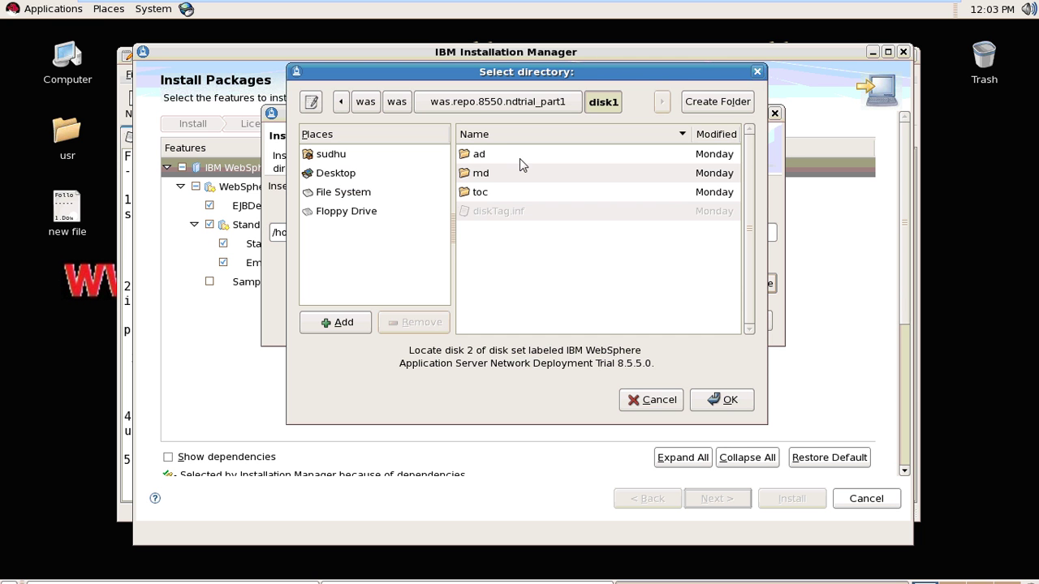
pyautogui.click(481, 105)
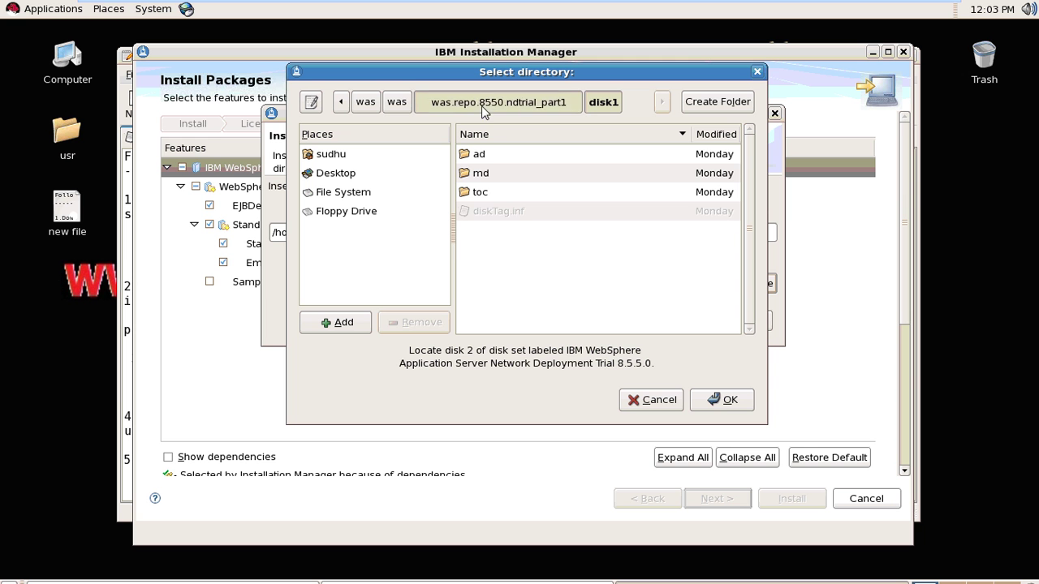
pyautogui.click(397, 102)
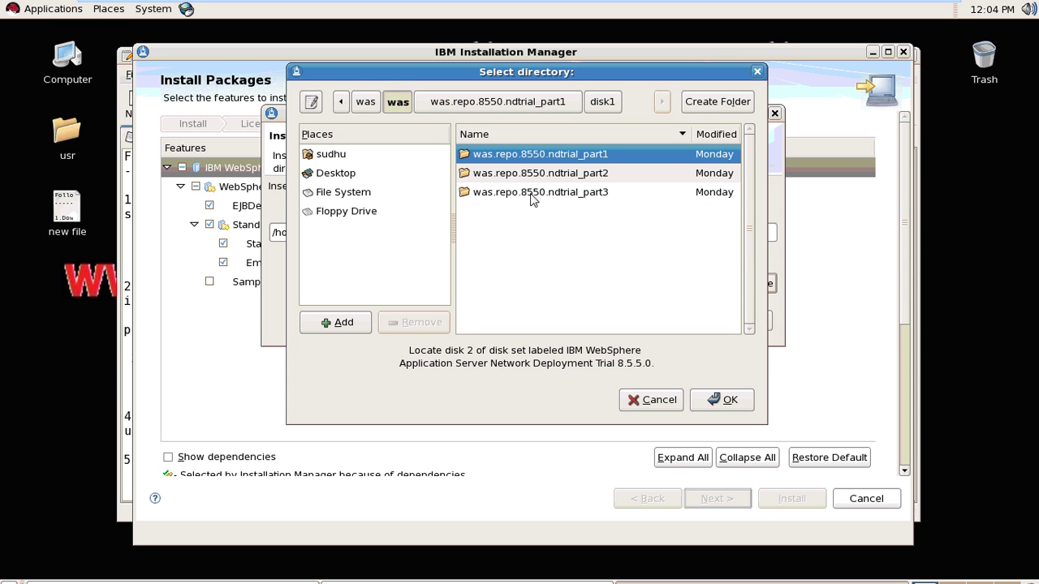
pyautogui.doubleClick(530, 173)
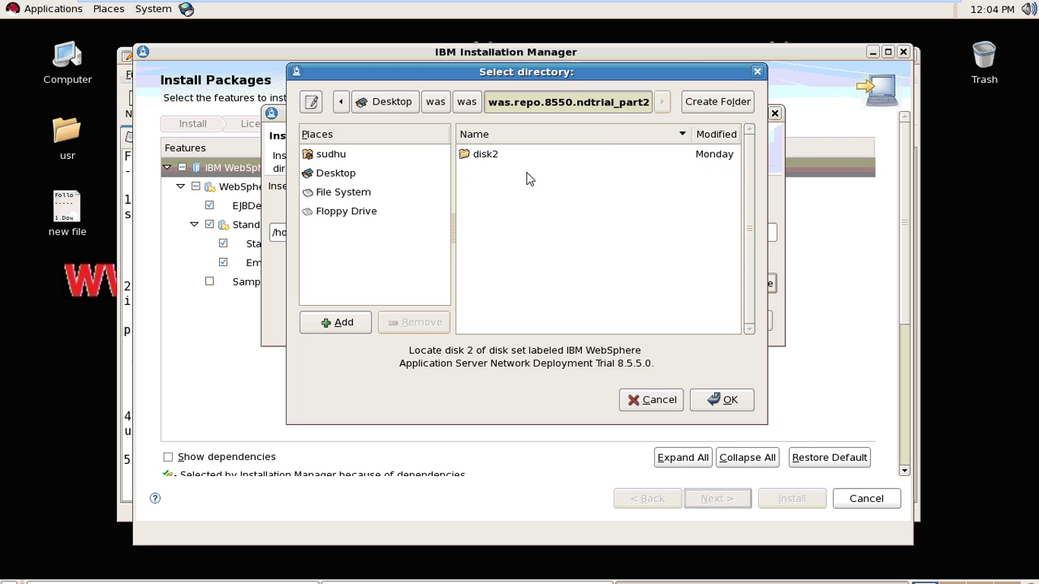
pyautogui.click(485, 156)
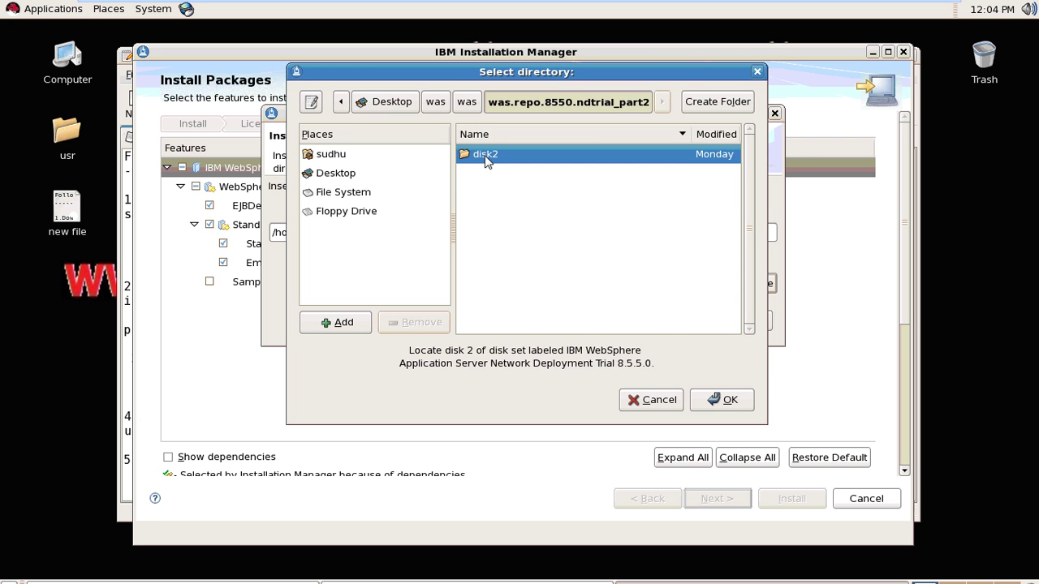
pyautogui.click(730, 401)
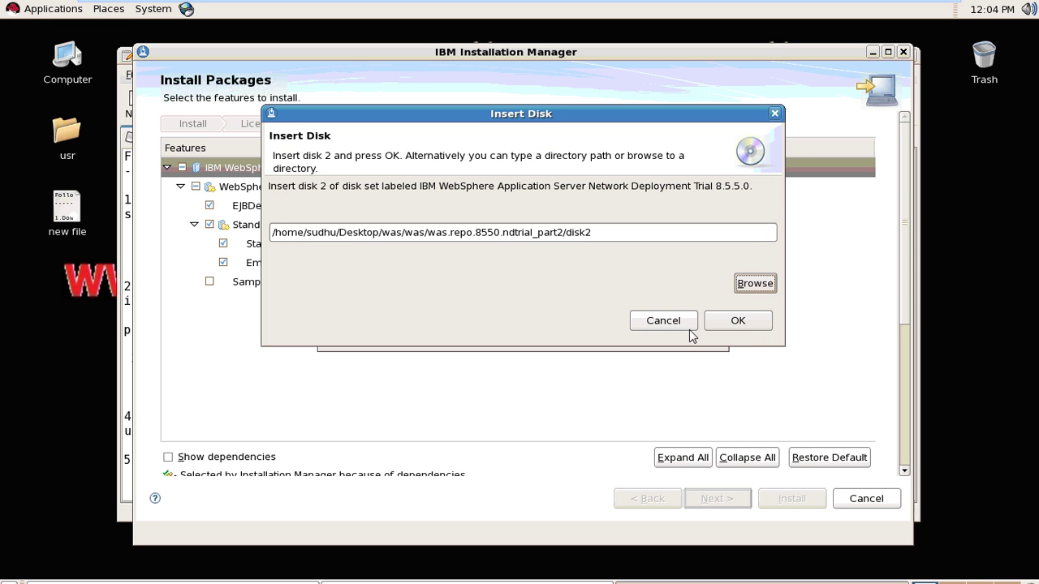
pyautogui.click(736, 322)
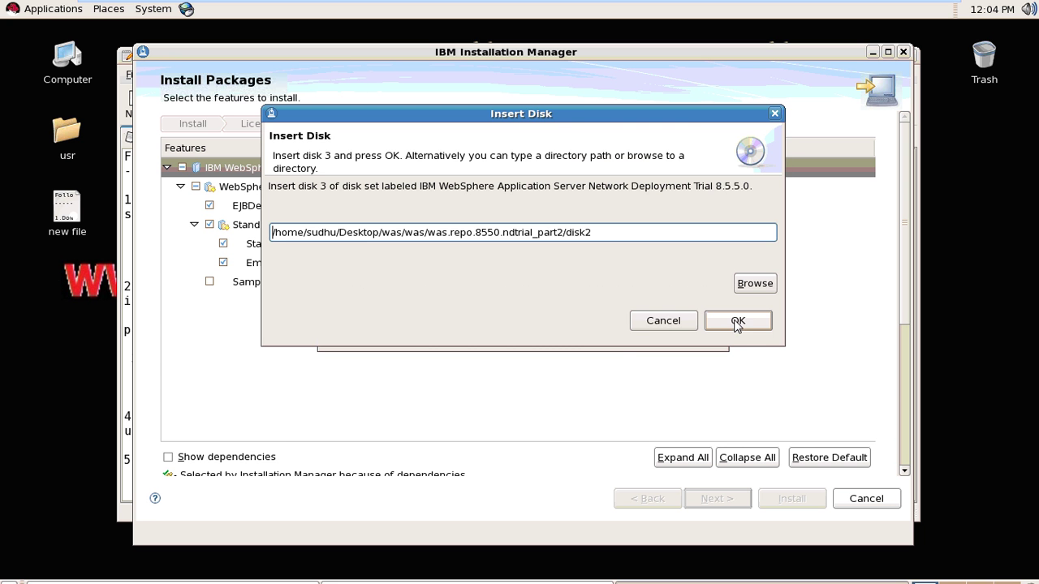
# Supply disk 3 from Desktop/was/was/was.repo.8550.ndtrial_part3/disk3 and start the installation from the summary
pyautogui.click(761, 286)
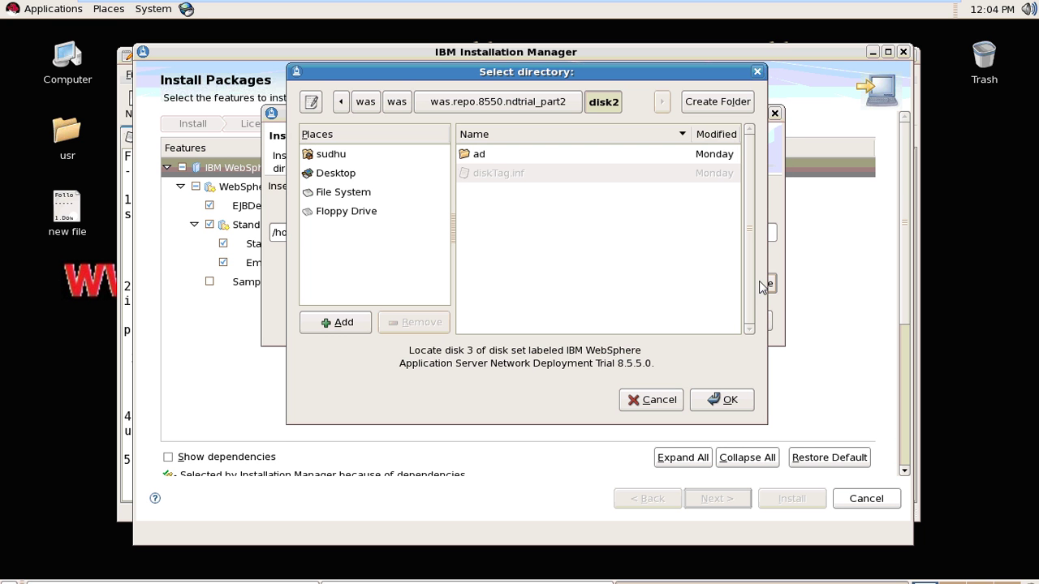
pyautogui.click(397, 101)
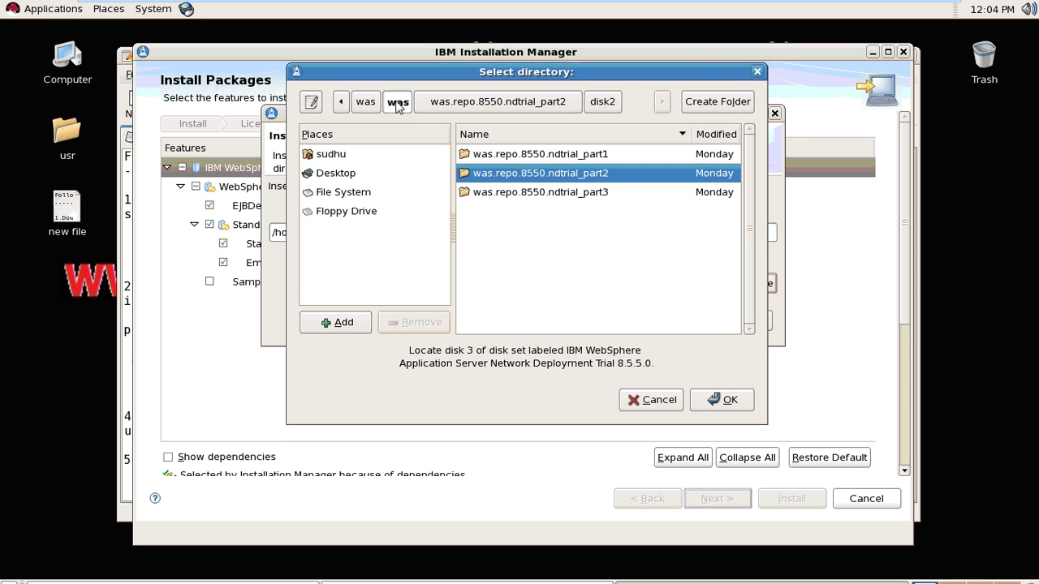
pyautogui.doubleClick(509, 195)
pyautogui.click(491, 156)
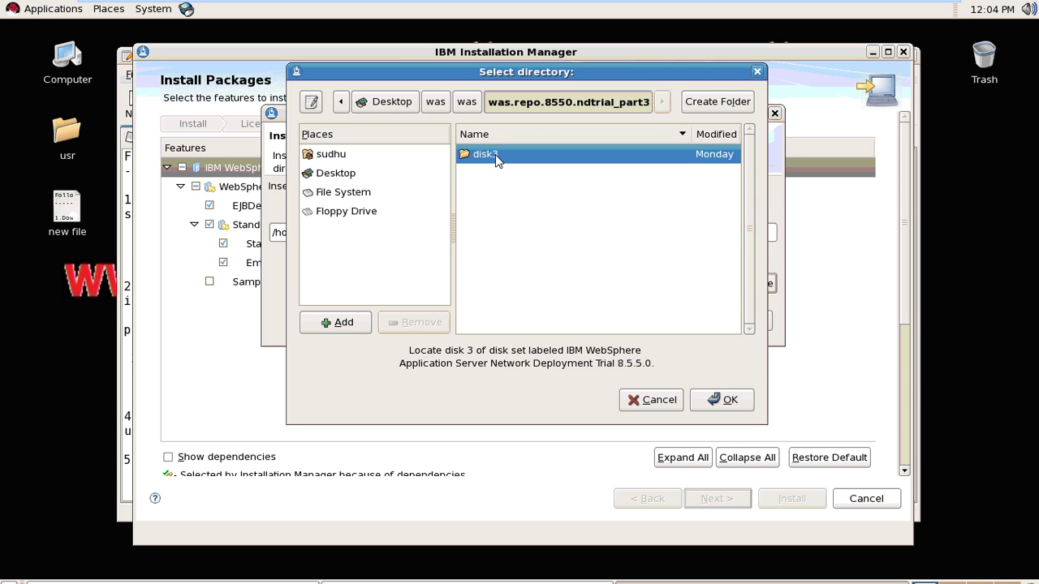
pyautogui.click(731, 408)
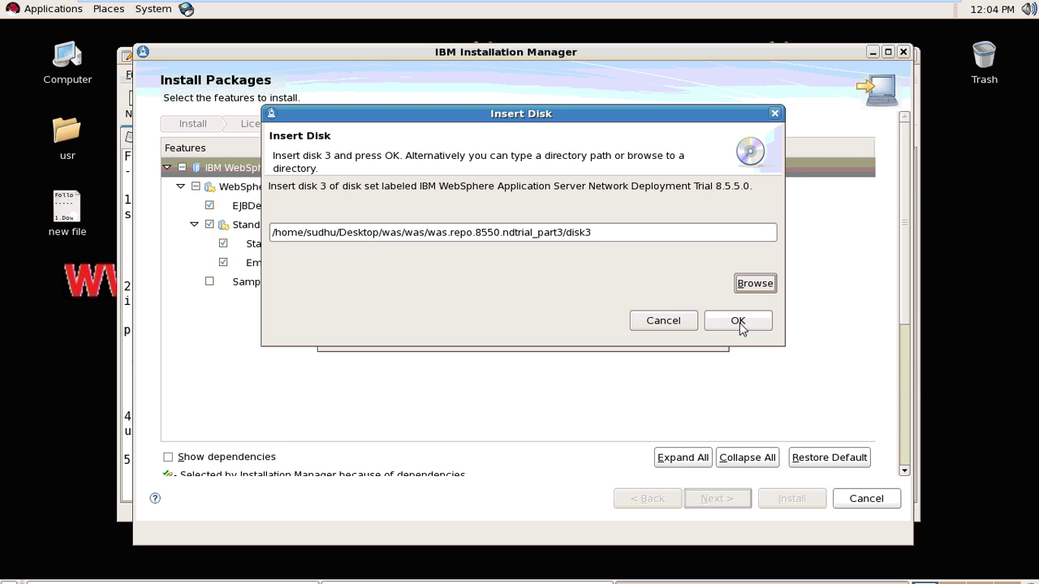
pyautogui.click(740, 325)
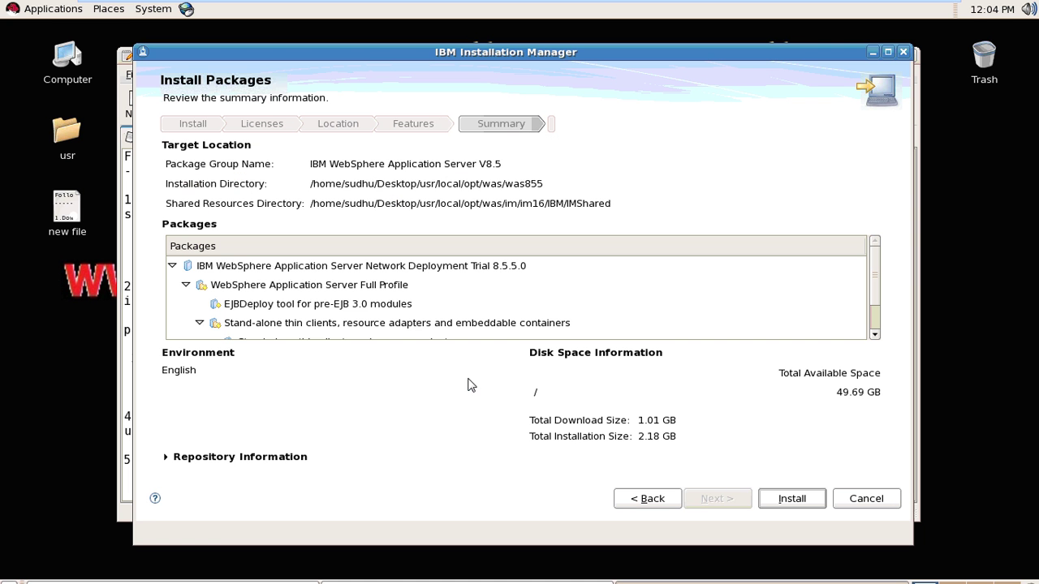
pyautogui.click(786, 498)
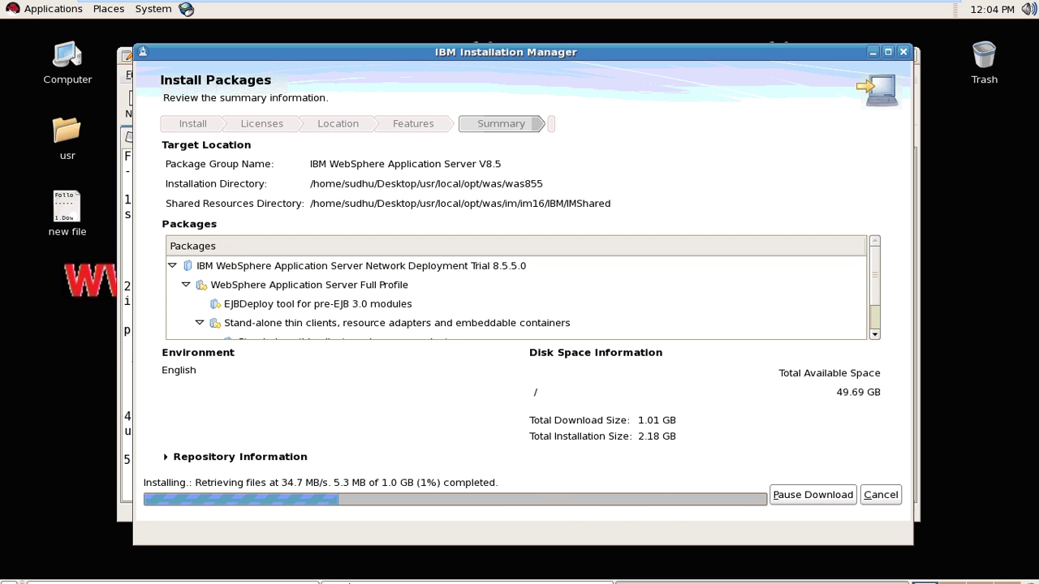
pyautogui.hotkey('ctrl', 'alt', 'Return')
pyautogui.click(303, 569)
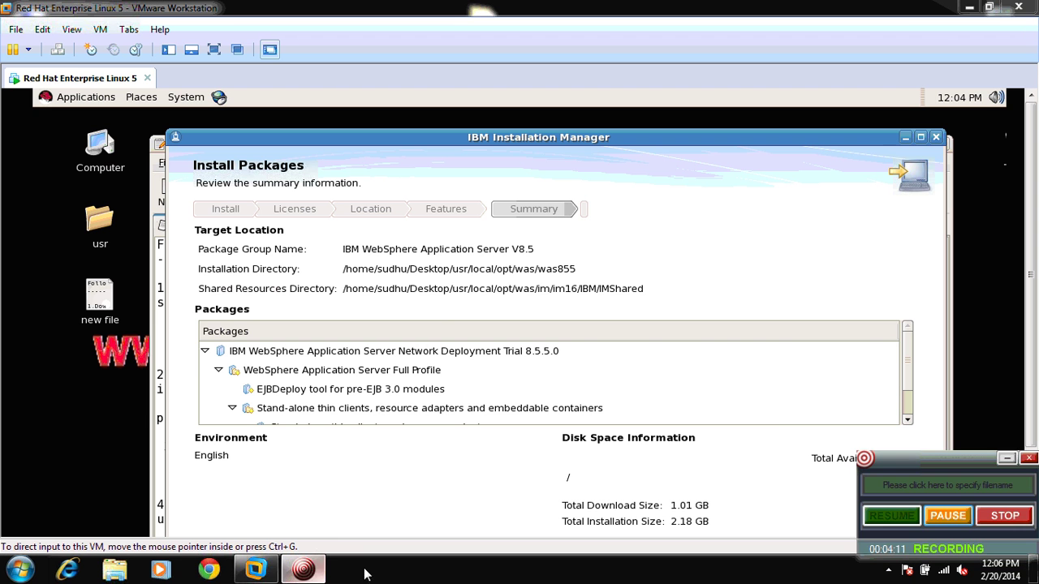
pyautogui.click(759, 402)
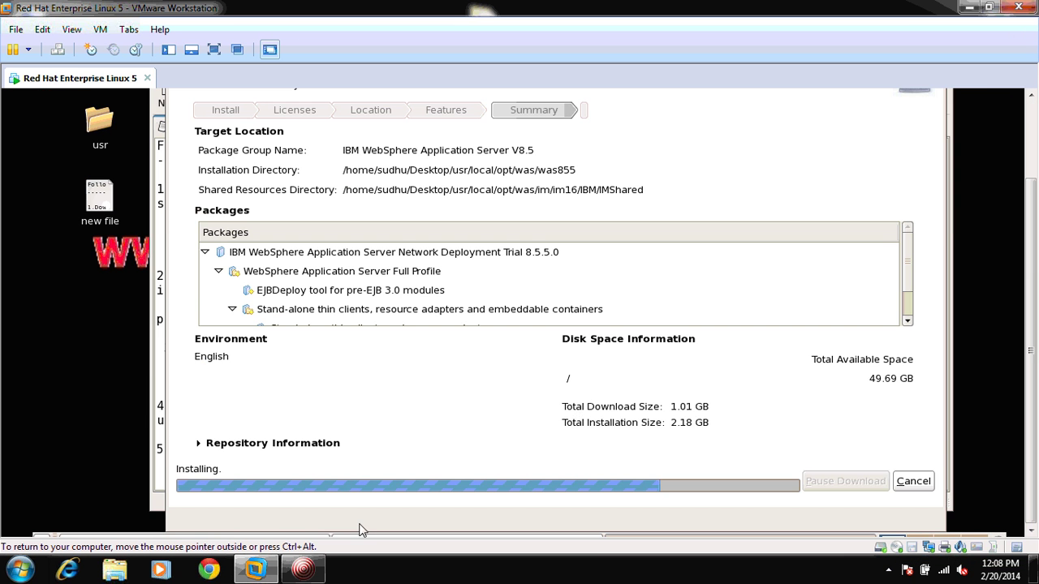
pyautogui.click(304, 571)
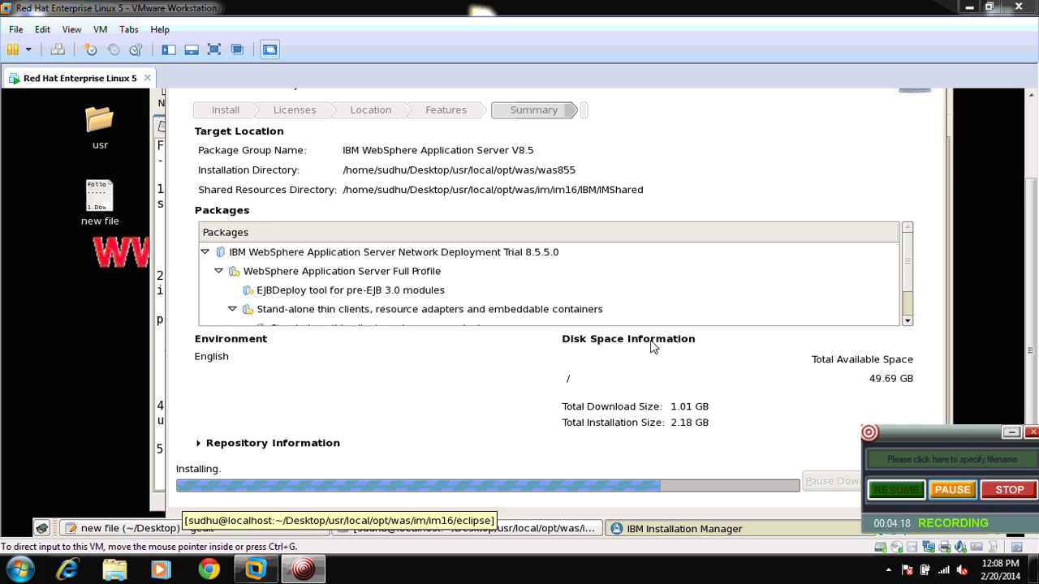
pyautogui.click(685, 351)
pyautogui.hotkey('ctrl', 'alt', 'Return')
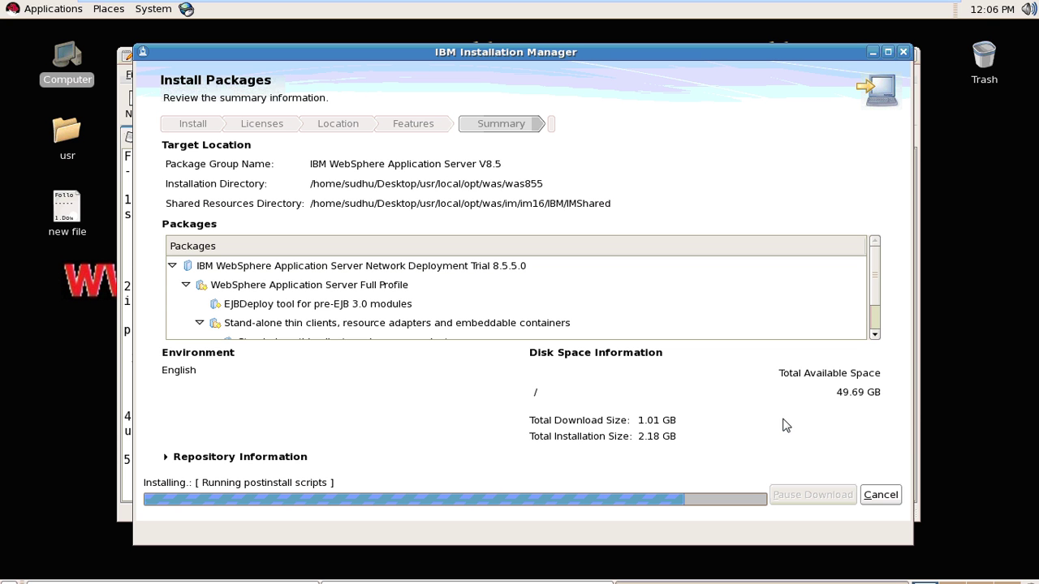
pyautogui.scroll(-1, 876, 337)
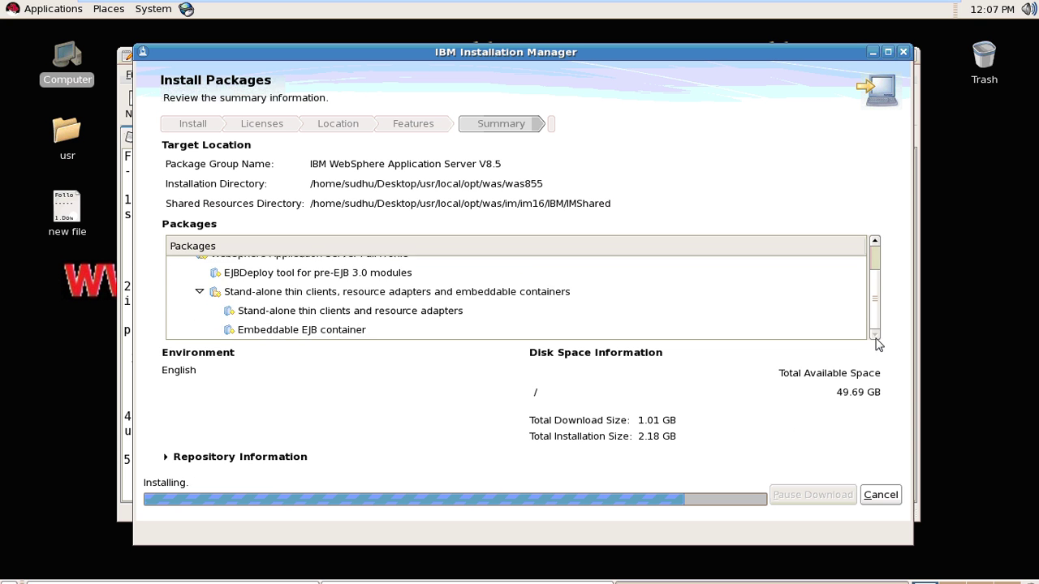
# Switch to the gedit notes, add "it will some time ....." several blank lines below step 5, and return to IBM Installation Manager
pyautogui.click(126, 403)
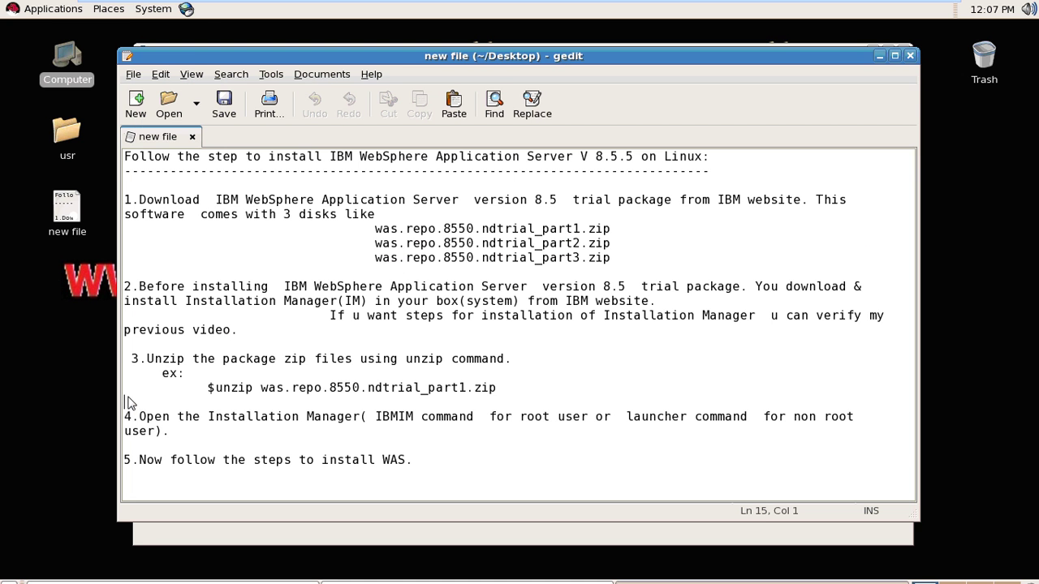
pyautogui.click(421, 470)
pyautogui.press('Return')
pyautogui.press('Return')
pyautogui.press('Return')
pyautogui.press('Return')
pyautogui.press('Return')
pyautogui.press('Return')
pyautogui.press('Return')
pyautogui.press('Return')
pyautogui.press('Return')
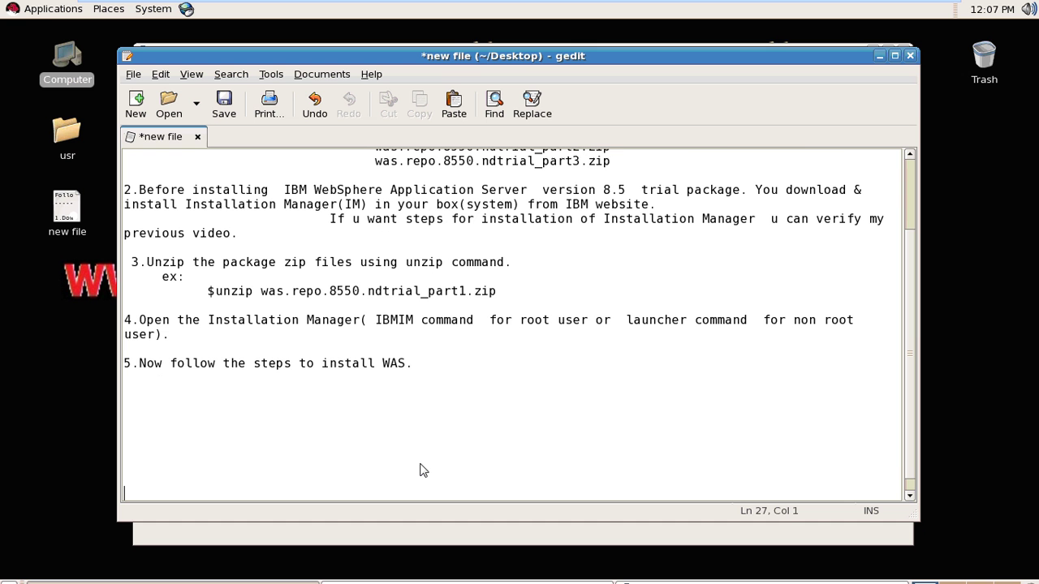
pyautogui.write('it will some time')
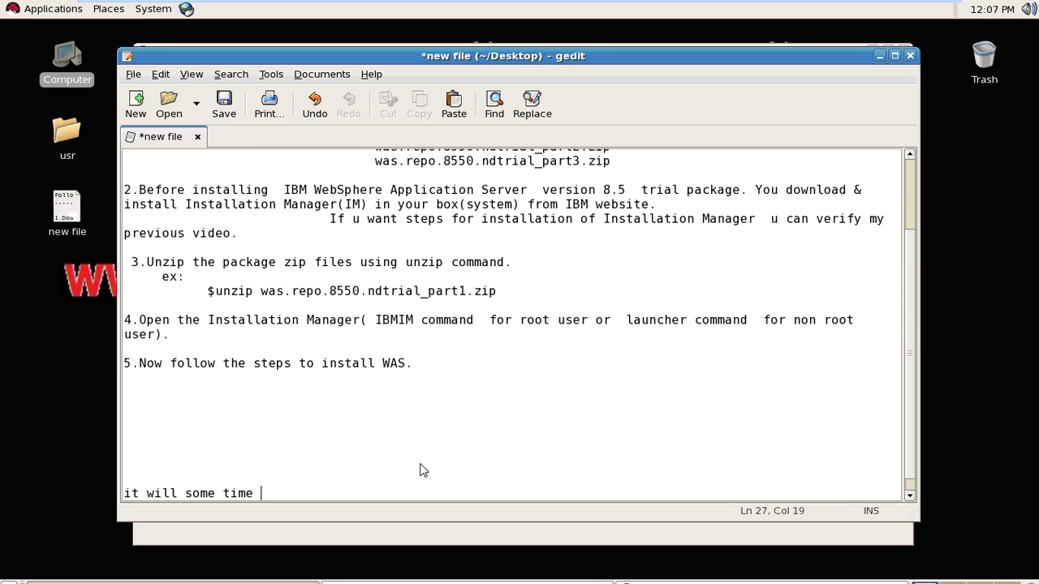
pyautogui.write(' .....')
pyautogui.click(415, 534)
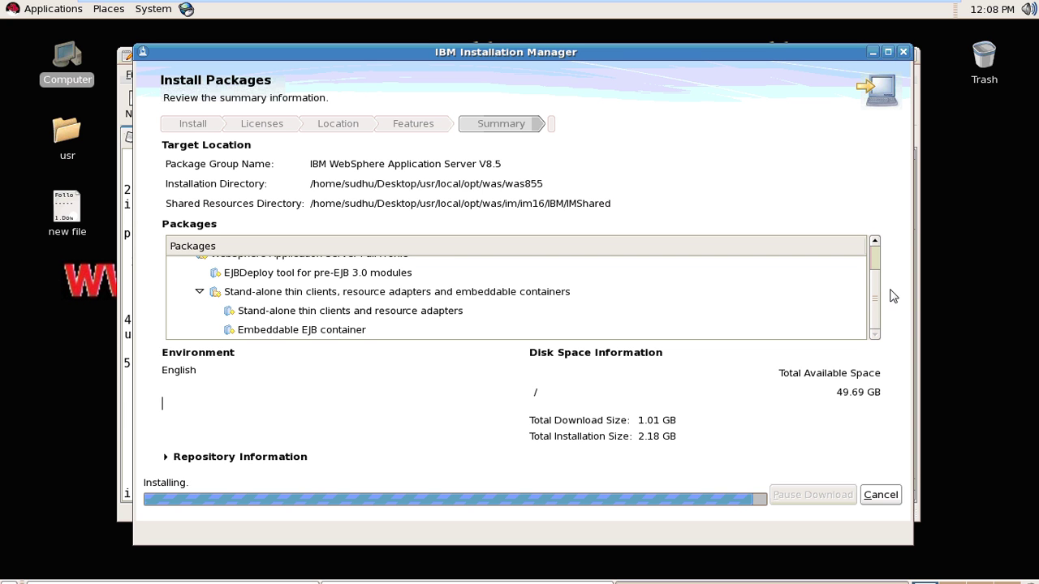
pyautogui.scroll(2, 875, 303)
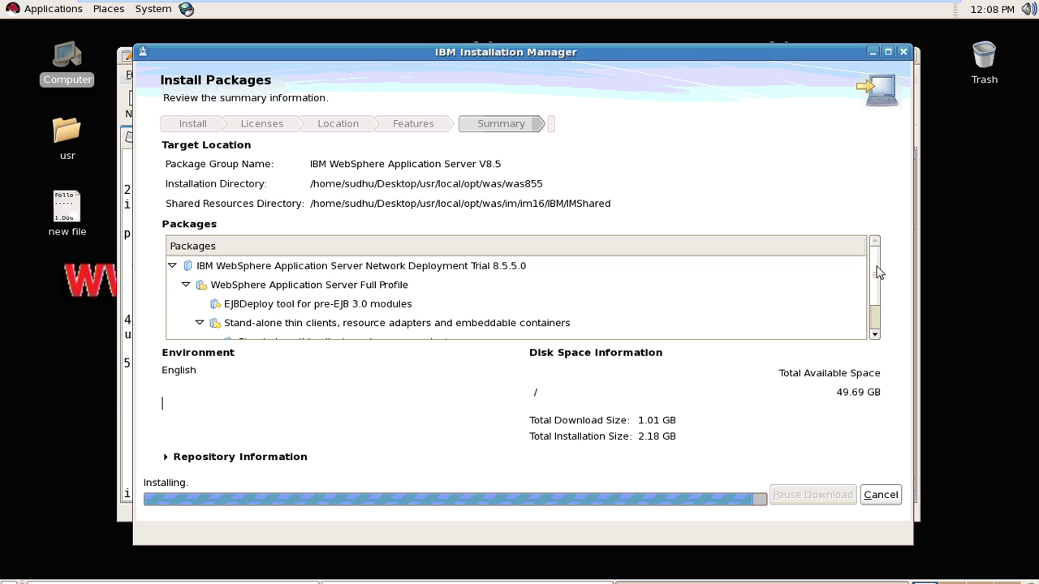
pyautogui.scroll(-2, 876, 271)
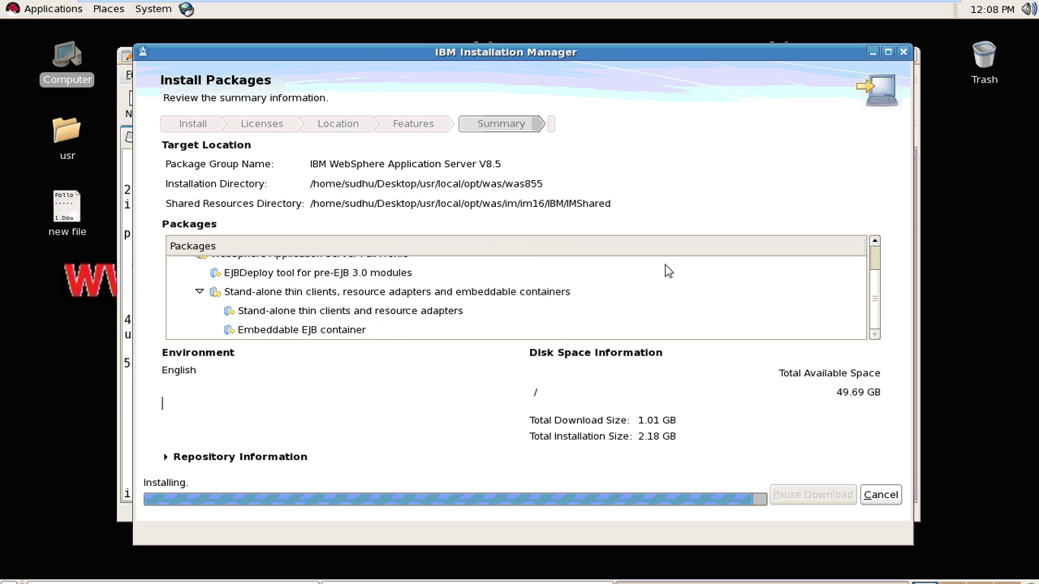
pyautogui.scroll(2, 665, 271)
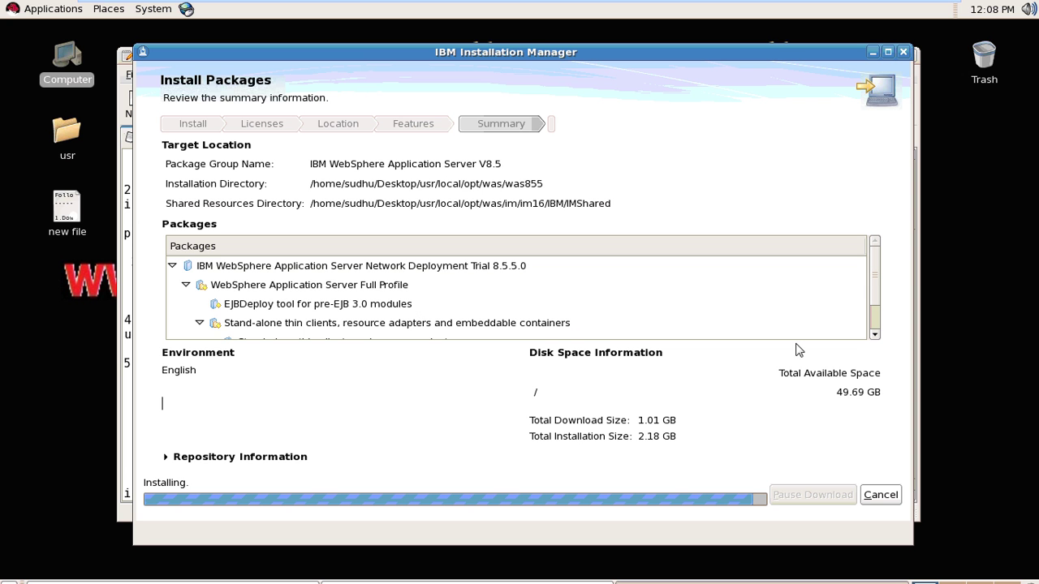
pyautogui.click(875, 335)
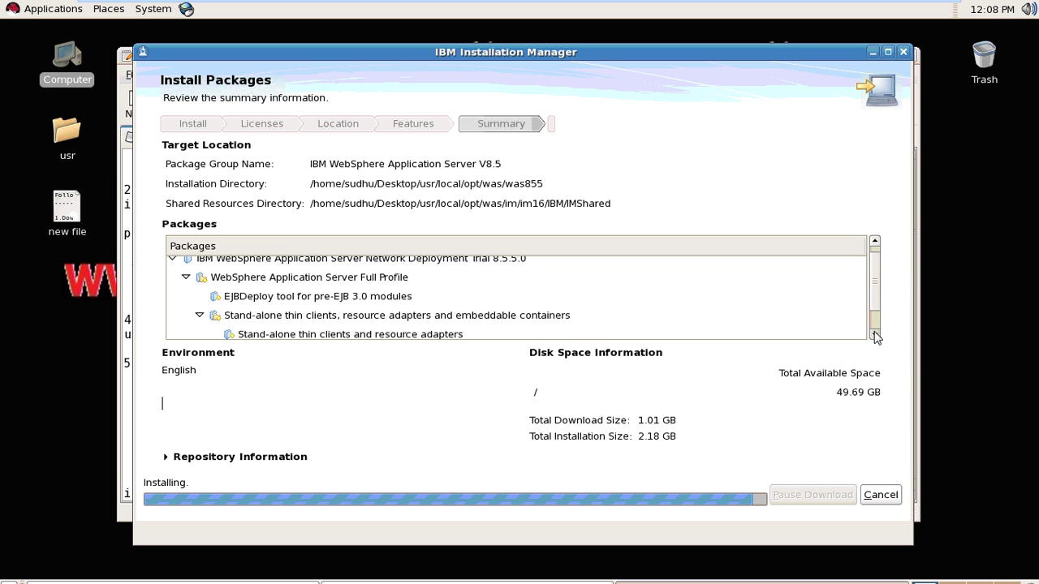
pyautogui.click(875, 334)
pyautogui.click(875, 335)
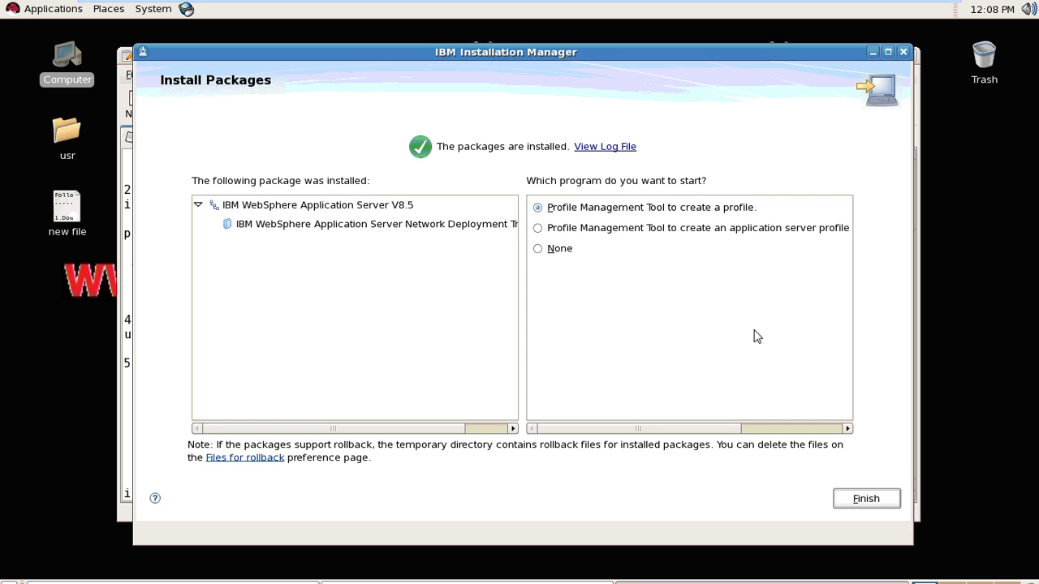
# Finish the package installation with None as the program to start, and close IBM Installation Manager
pyautogui.click(538, 254)
pyautogui.click(867, 499)
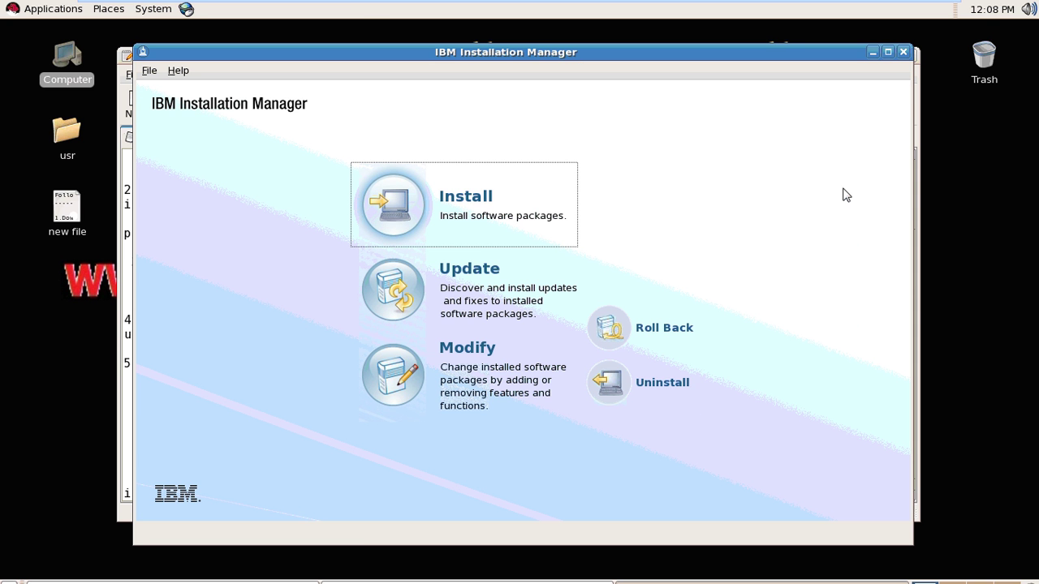
pyautogui.click(902, 51)
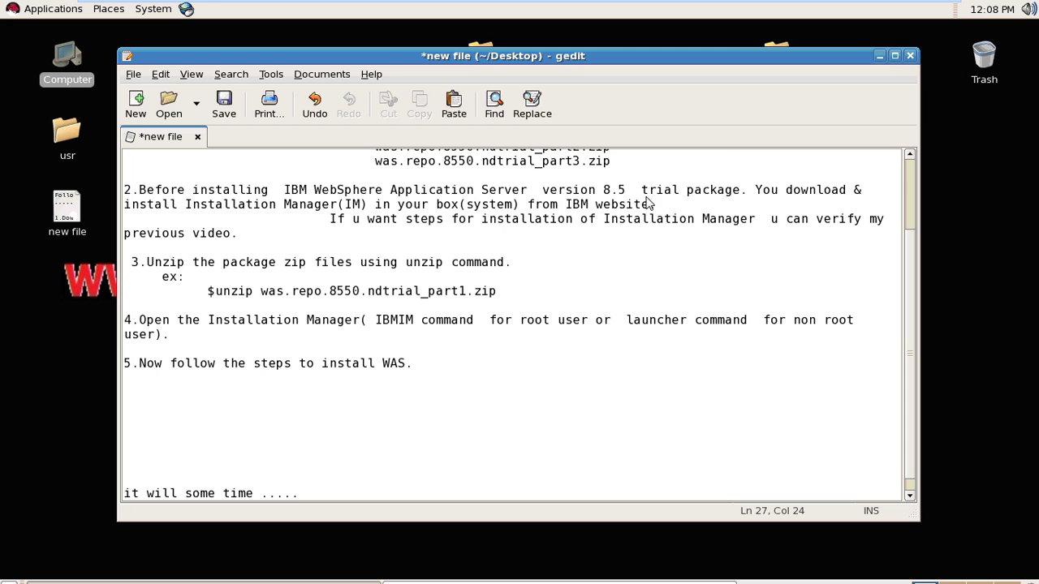
# Close the gedit notes with their changes saved and switch to the terminal
pyautogui.click(908, 58)
pyautogui.click(633, 351)
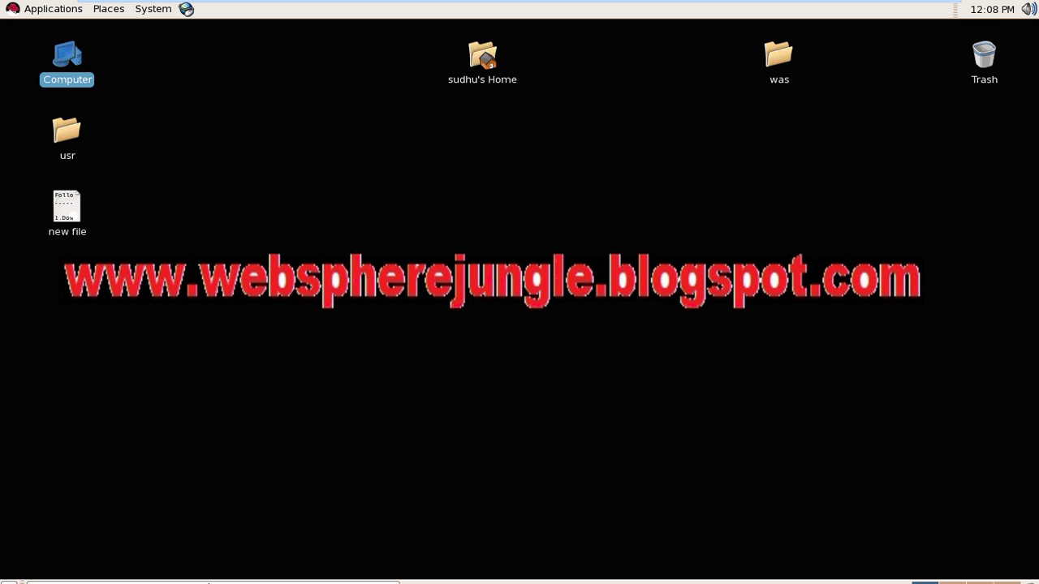
pyautogui.click(209, 582)
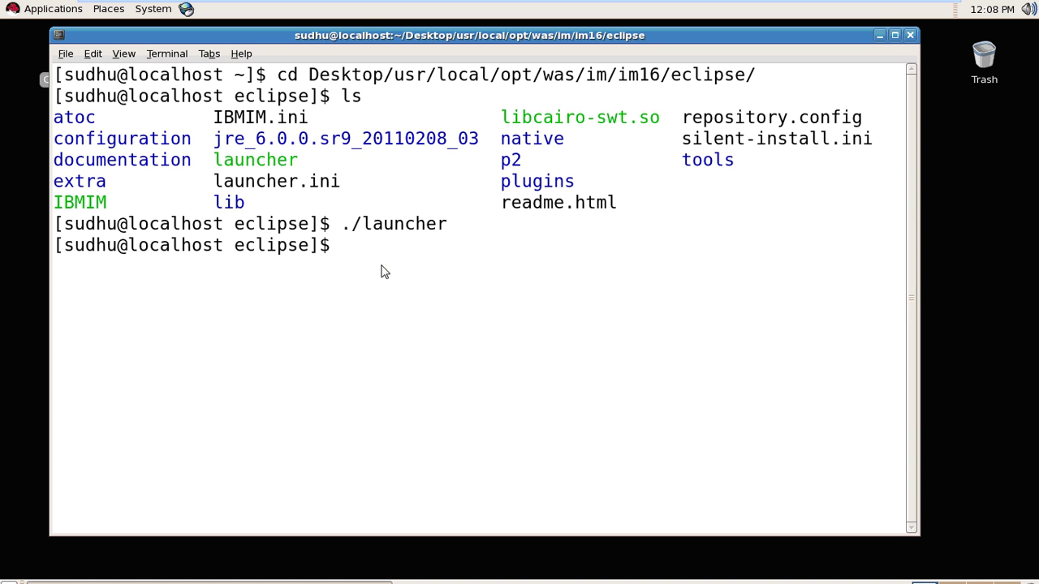
# Go up from the eclipse directory to the parent was directory and list its contents
pyautogui.write('cd ../..')
pyautogui.press('Return')
pyautogui.write('cd .')
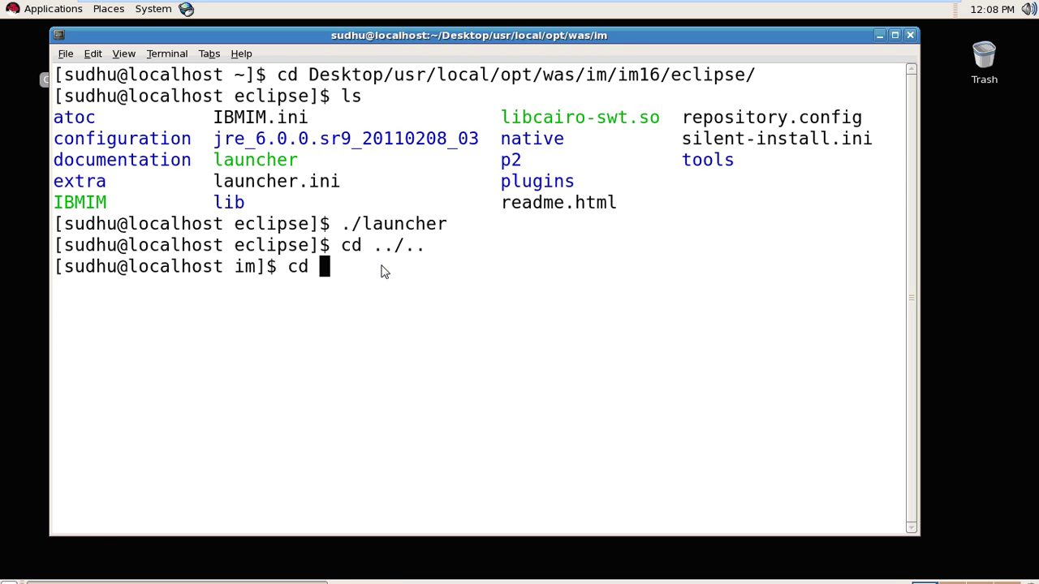
pyautogui.write('.')
pyautogui.press('Return')
pyautogui.write('ls')
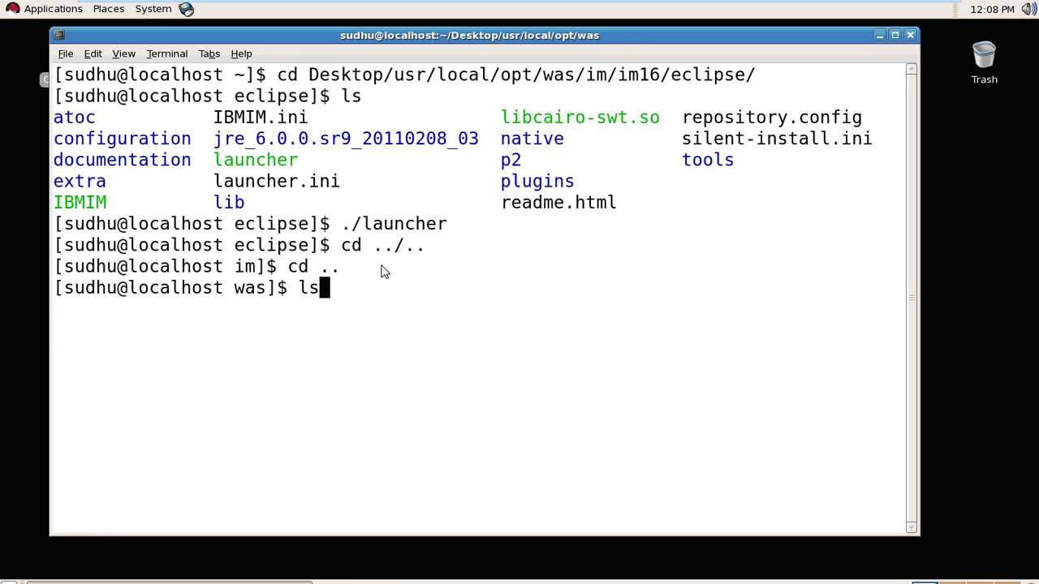
pyautogui.press('Return')
# Change into the was855 directory, list the installed files, and minimize the terminal
pyautogui.write('cd was')
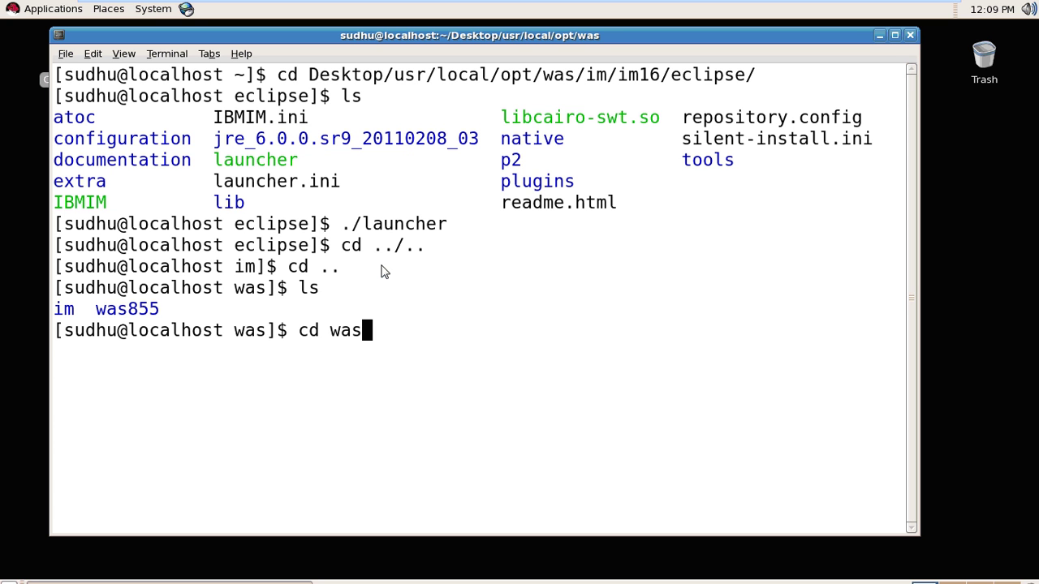
pyautogui.press('Tab')
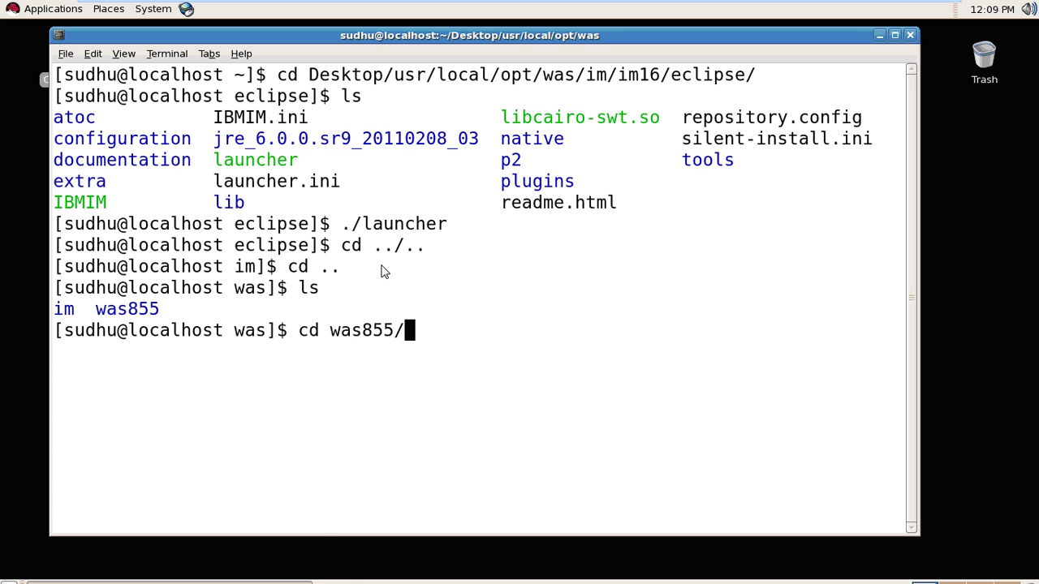
pyautogui.press('Return')
pyautogui.write('ls')
pyautogui.press('Return')
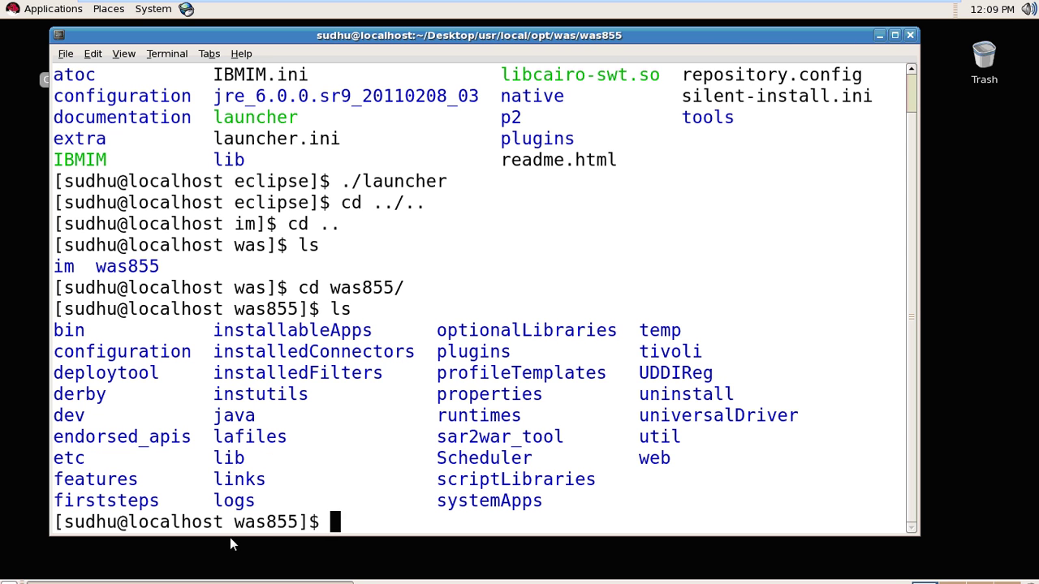
pyautogui.click(880, 36)
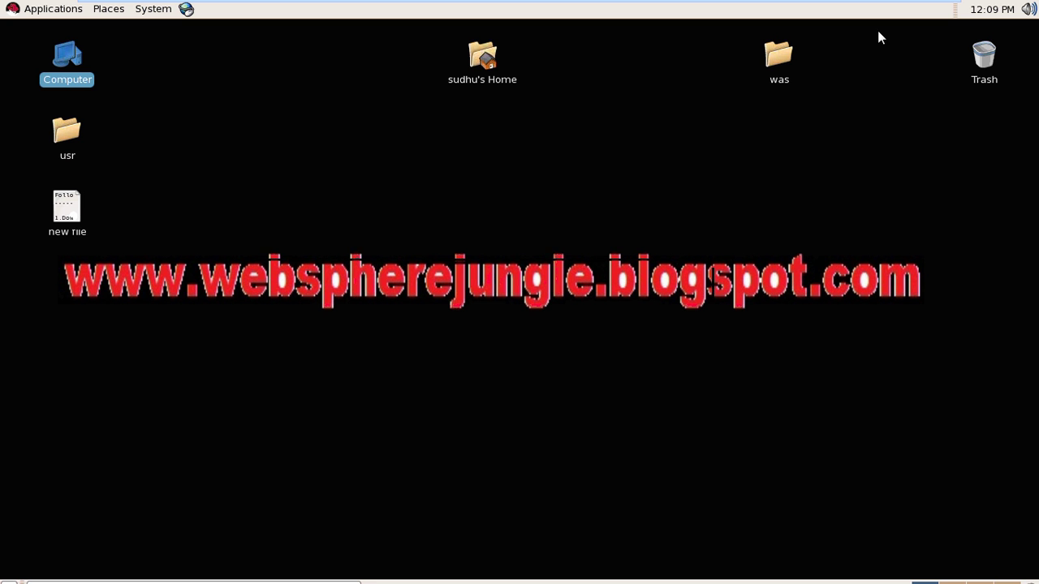
# Reopen "new file" from the desktop, add "thank u......Have a nice day......" many blank lines below the last line, and minimize it
pyautogui.doubleClick(62, 213)
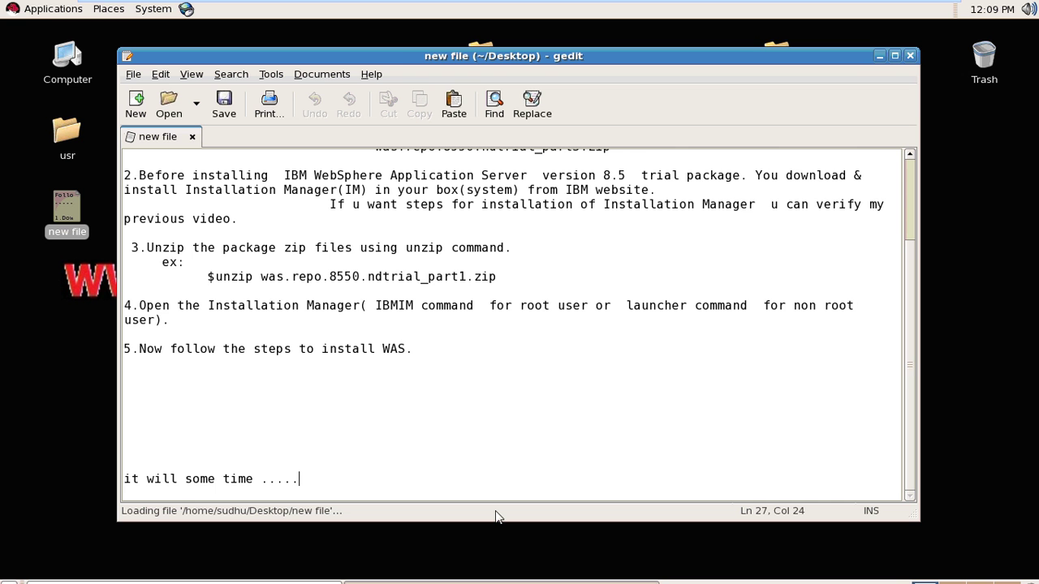
pyautogui.press('Return')
pyautogui.press('Return')
pyautogui.press('Return')
pyautogui.press('Return')
pyautogui.press('Return')
pyautogui.press('Return')
pyautogui.press('Return')
pyautogui.press('Return')
pyautogui.press('Return')
pyautogui.press('Return')
pyautogui.press('Return')
pyautogui.press('Return')
pyautogui.press('Return')
pyautogui.press('Return')
pyautogui.press('Return')
pyautogui.press('Return')
pyautogui.press('Return')
pyautogui.press('Return')
pyautogui.press('Return')
pyautogui.press('Return')
pyautogui.press('Return')
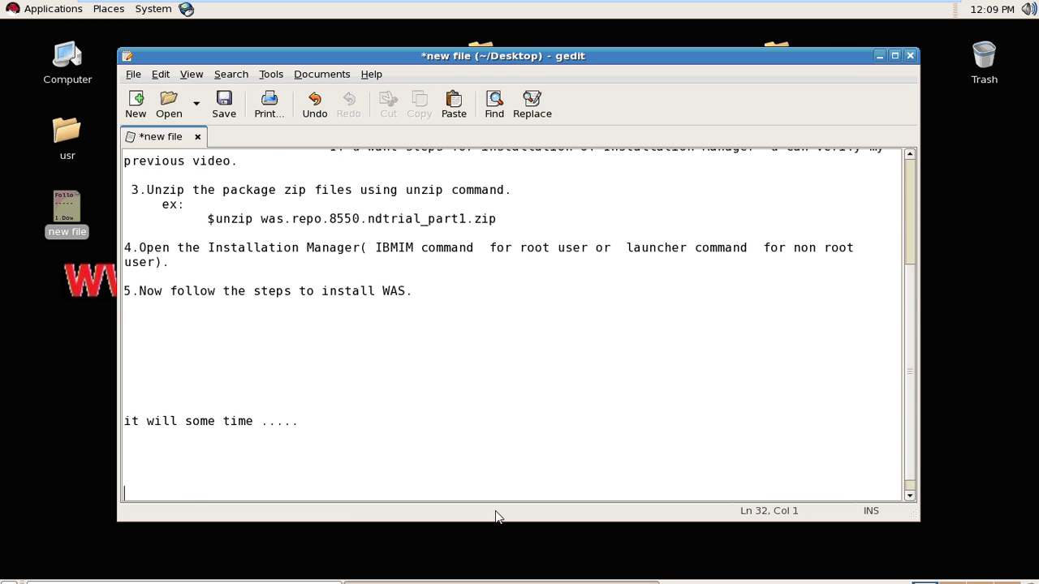
pyautogui.write('than')
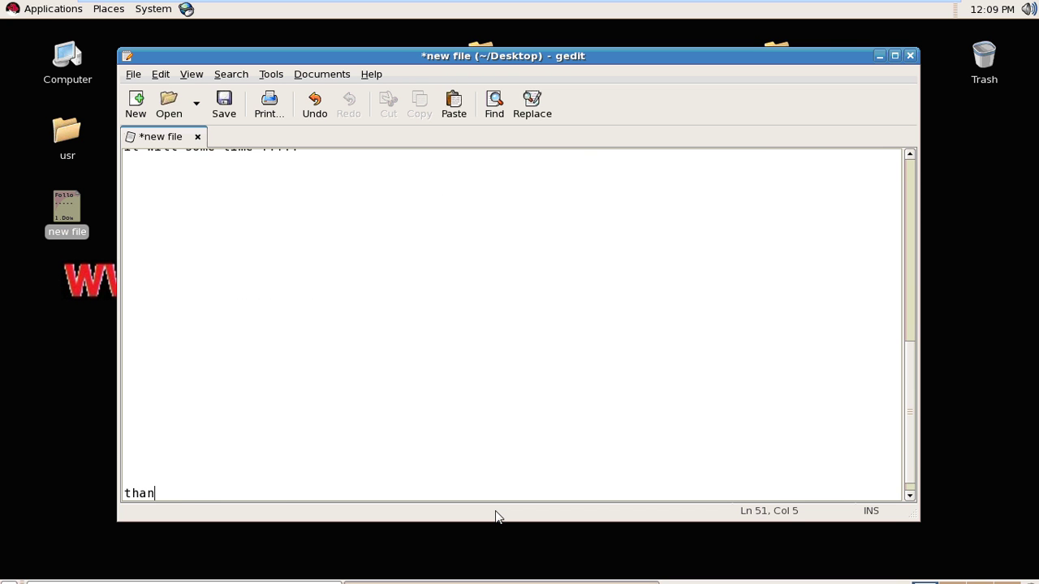
pyautogui.write('k u......Have a nice day')
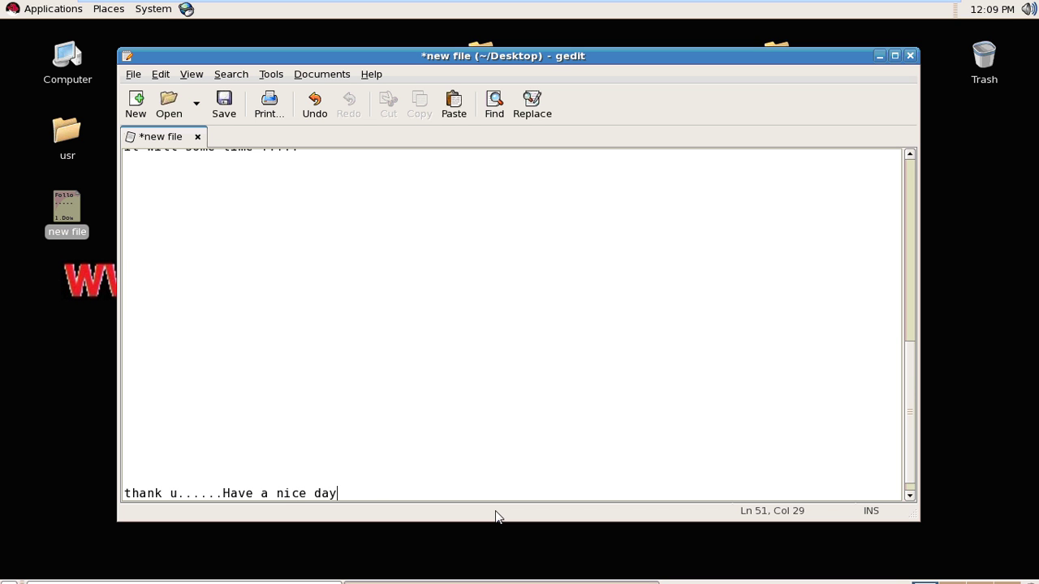
pyautogui.write('......')
pyautogui.click(880, 56)
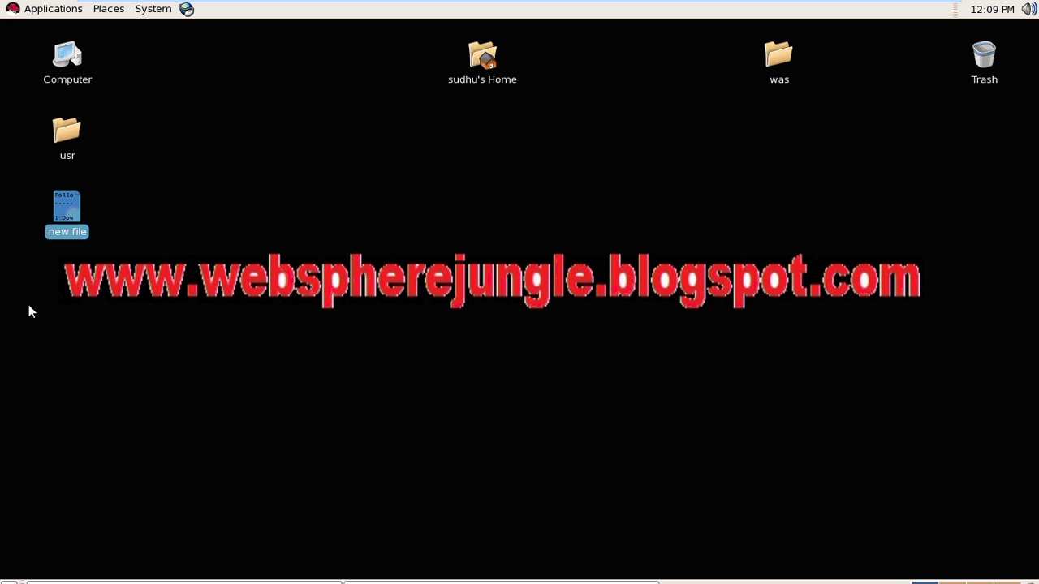
pyautogui.hotkey('ctrl', 'alt', 'Return')
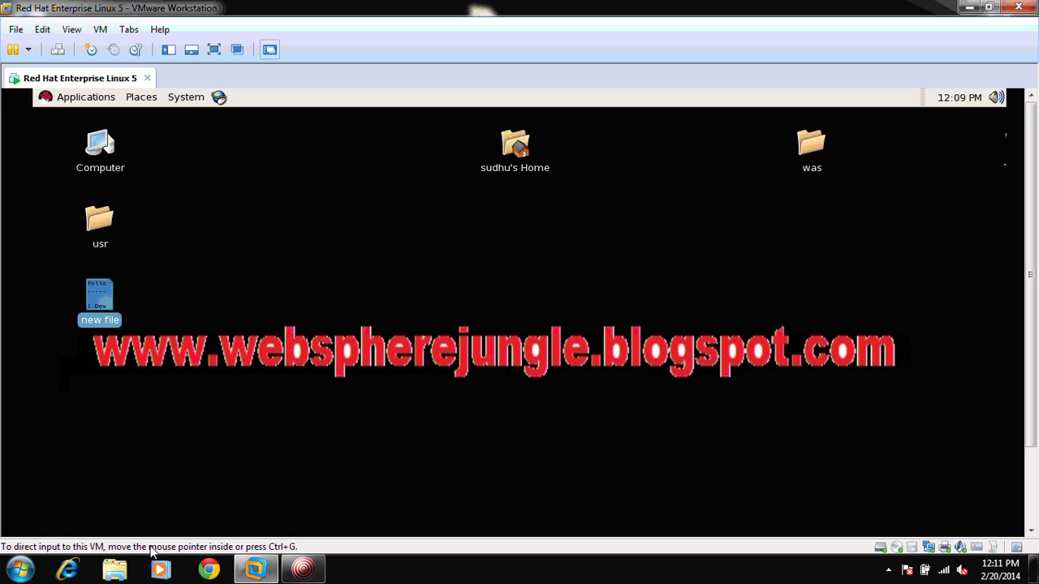
pyautogui.click(303, 570)
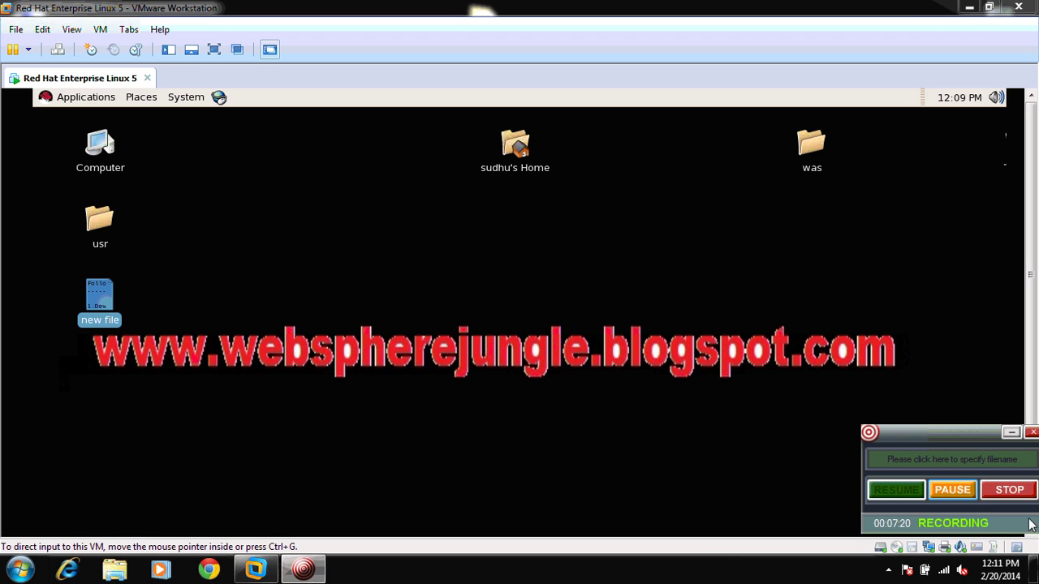